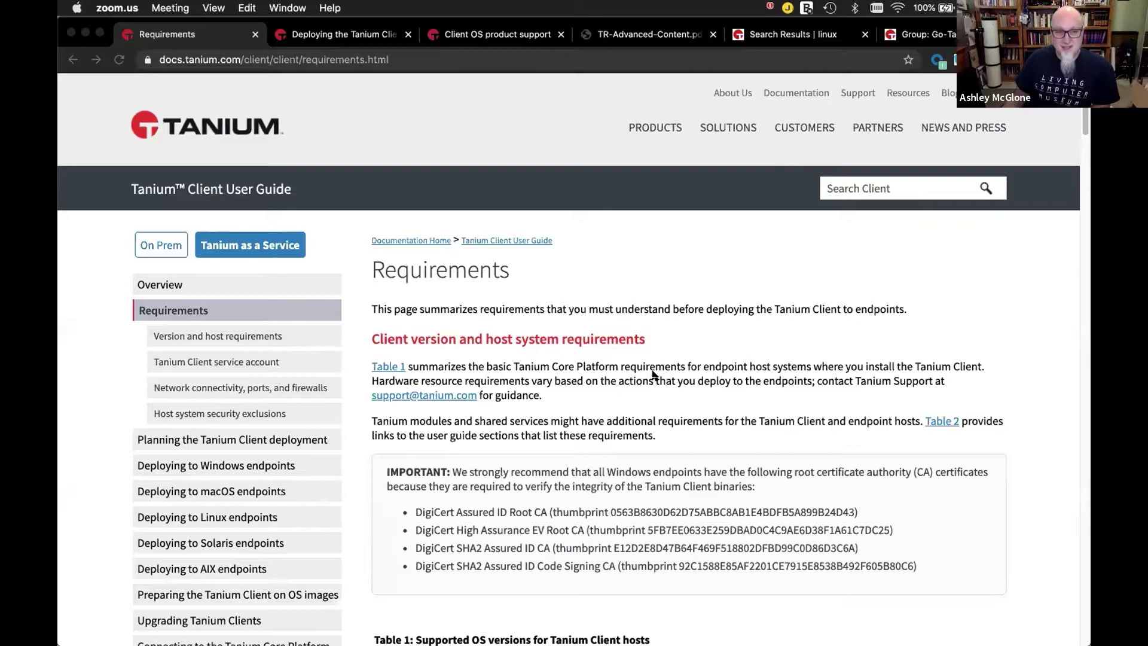
Scroll Table 1 on the Requirements page down to the Linux rows (RHEL, SUSE, Ubuntu 14.04 LTS).
{"action": "scroll", "coordinate": [654, 375], "scroll_direction": "down", "scroll_amount": 6}
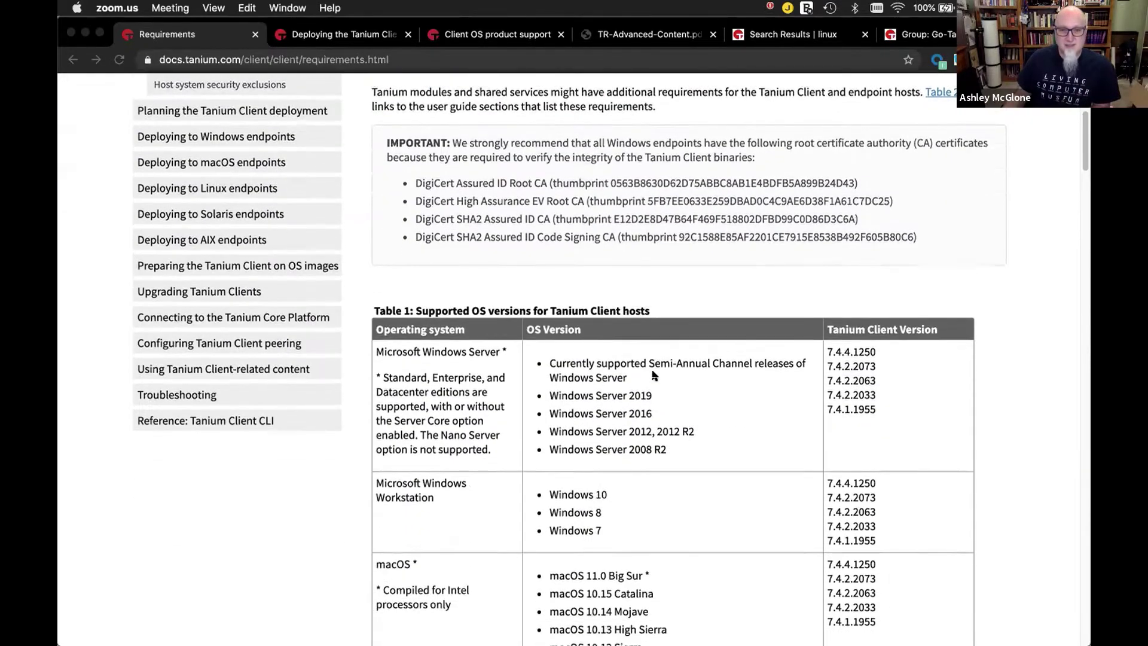
{"action": "scroll", "coordinate": [653, 375], "scroll_direction": "down", "scroll_amount": 1}
{"action": "scroll", "coordinate": [654, 374], "scroll_direction": "down", "scroll_amount": 5}
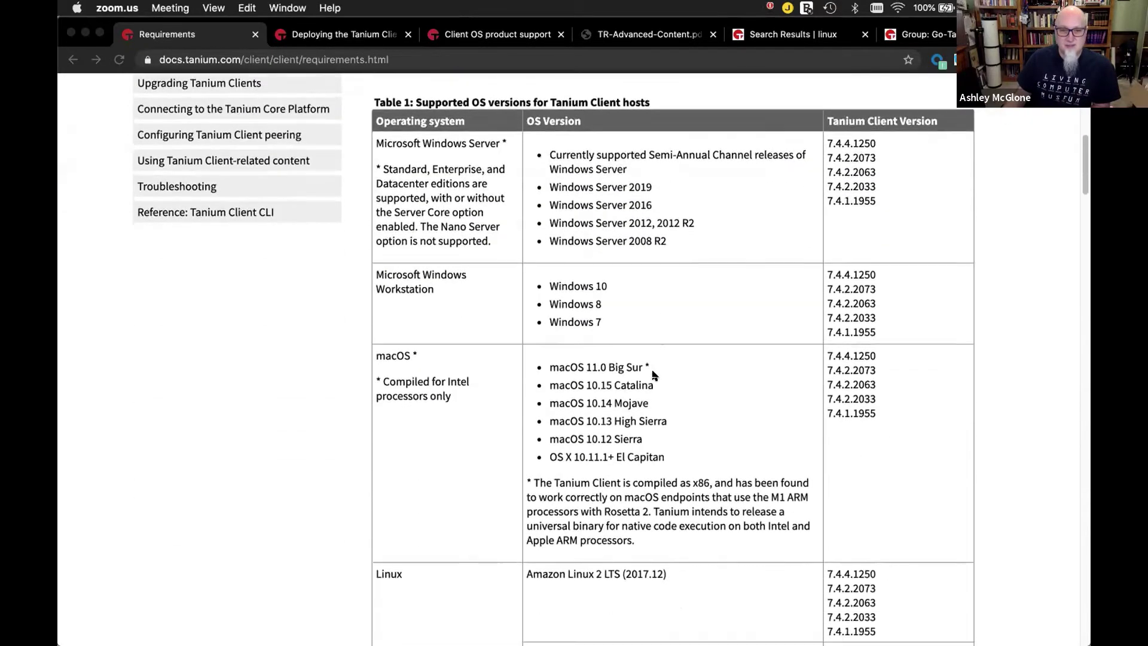
{"action": "scroll", "coordinate": [653, 375], "scroll_direction": "down", "scroll_amount": 2}
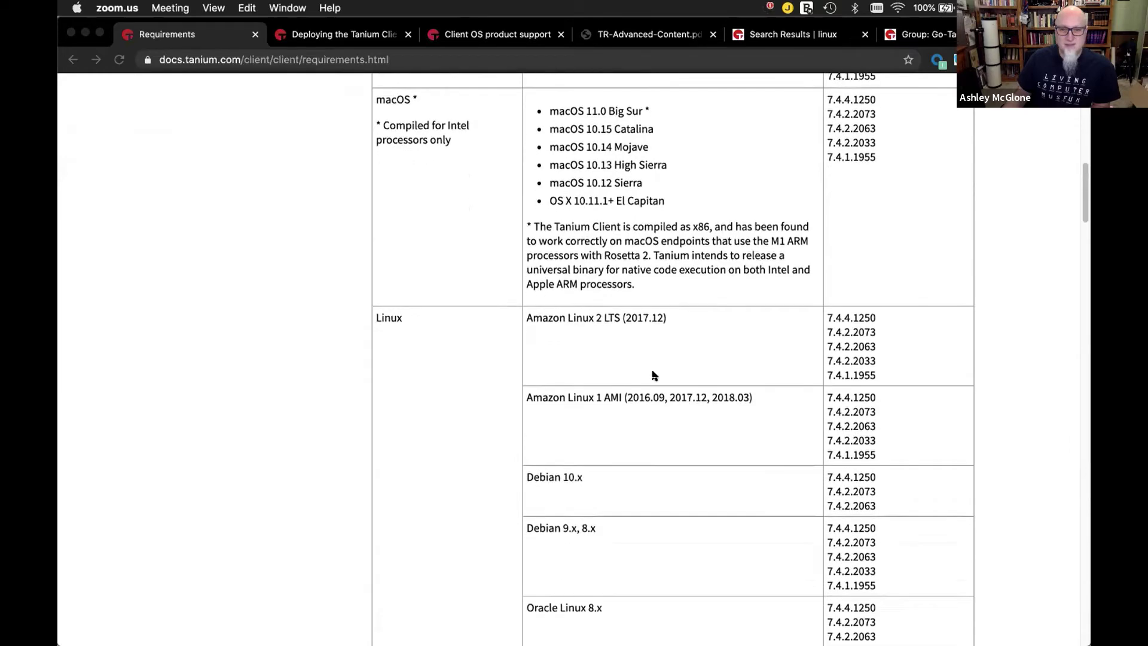
{"action": "scroll", "coordinate": [660, 377], "scroll_direction": "down", "scroll_amount": 2}
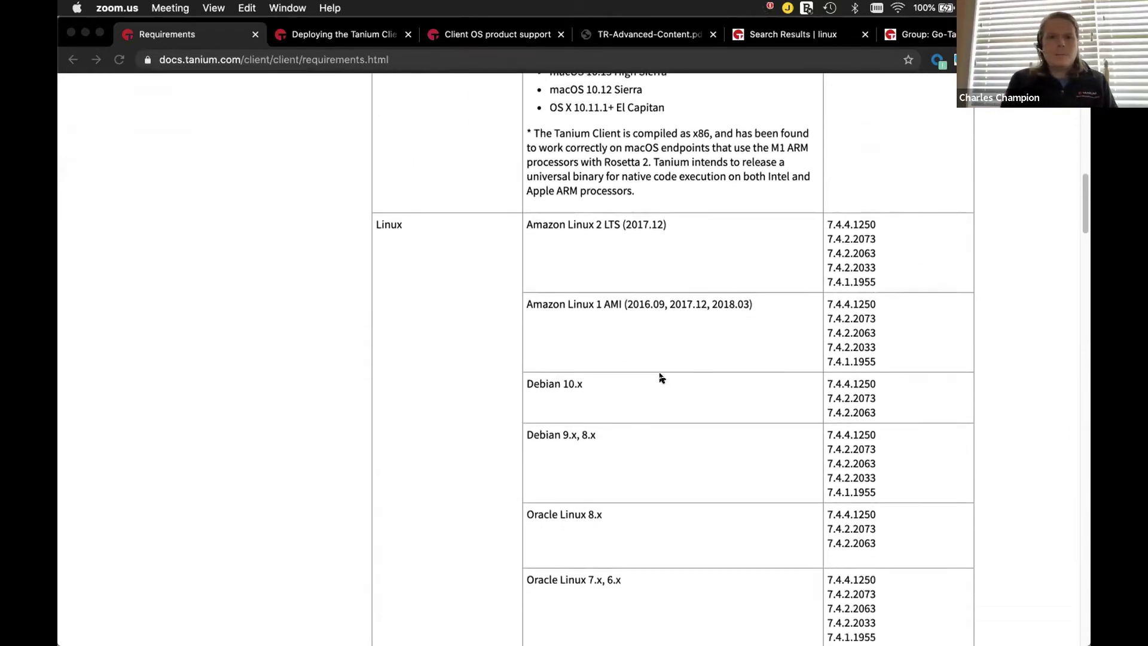
{"action": "scroll", "coordinate": [661, 377], "scroll_direction": "down", "scroll_amount": 2}
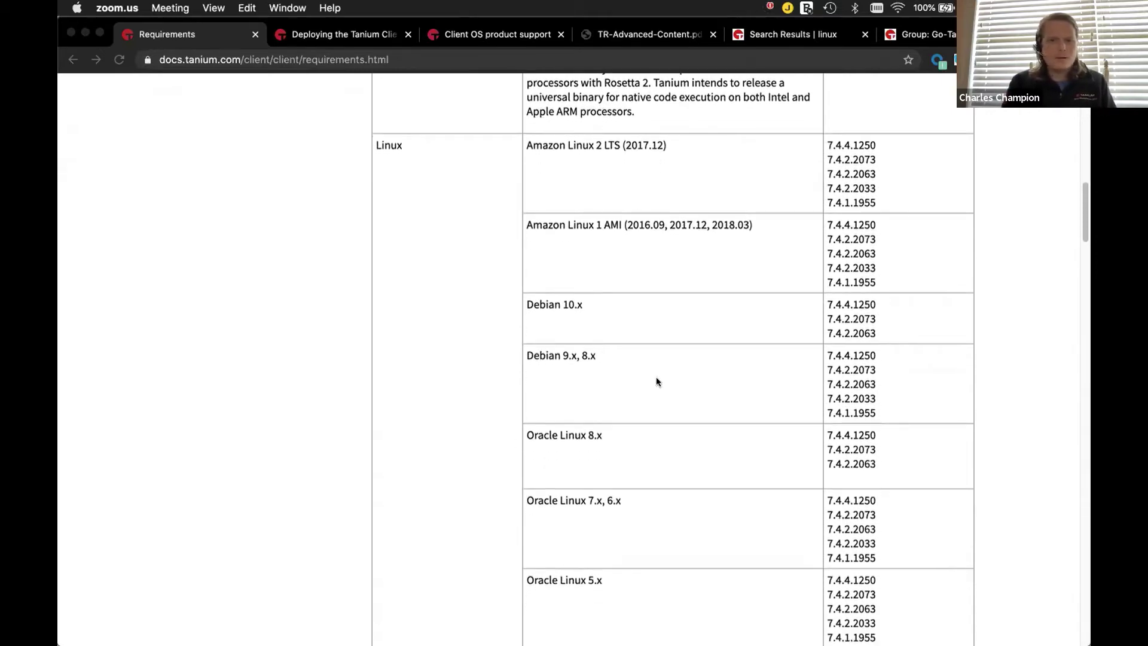
{"action": "scroll", "coordinate": [661, 381], "scroll_direction": "down", "scroll_amount": 3}
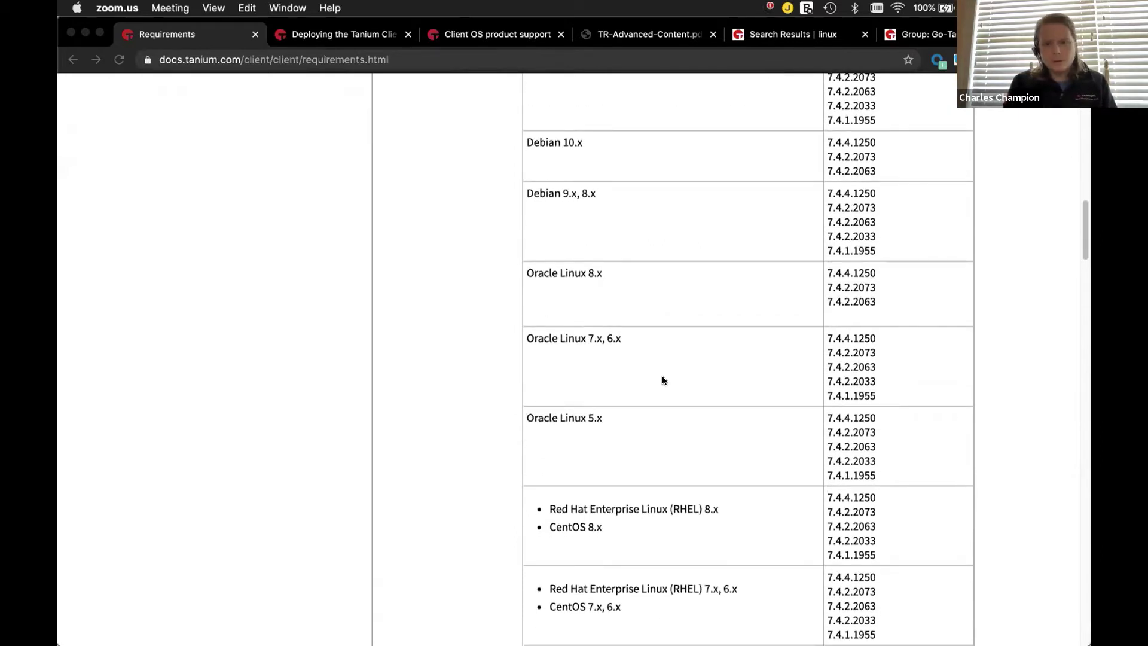
{"action": "scroll", "coordinate": [662, 380], "scroll_direction": "down", "scroll_amount": 2}
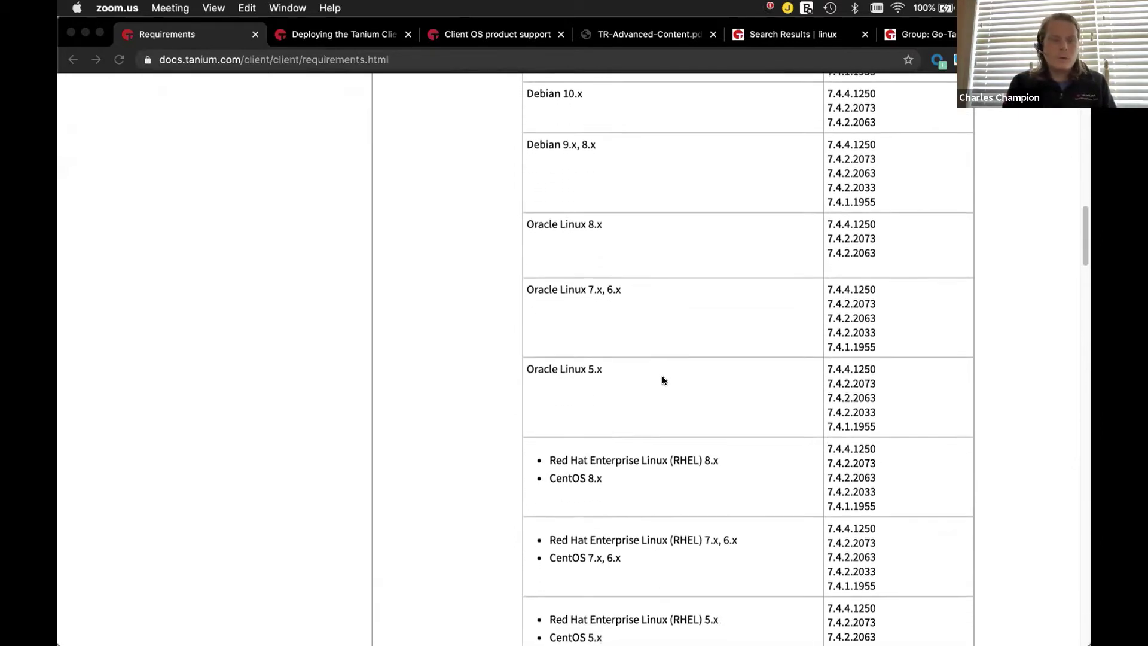
{"action": "scroll", "coordinate": [670, 376], "scroll_direction": "down", "scroll_amount": 2}
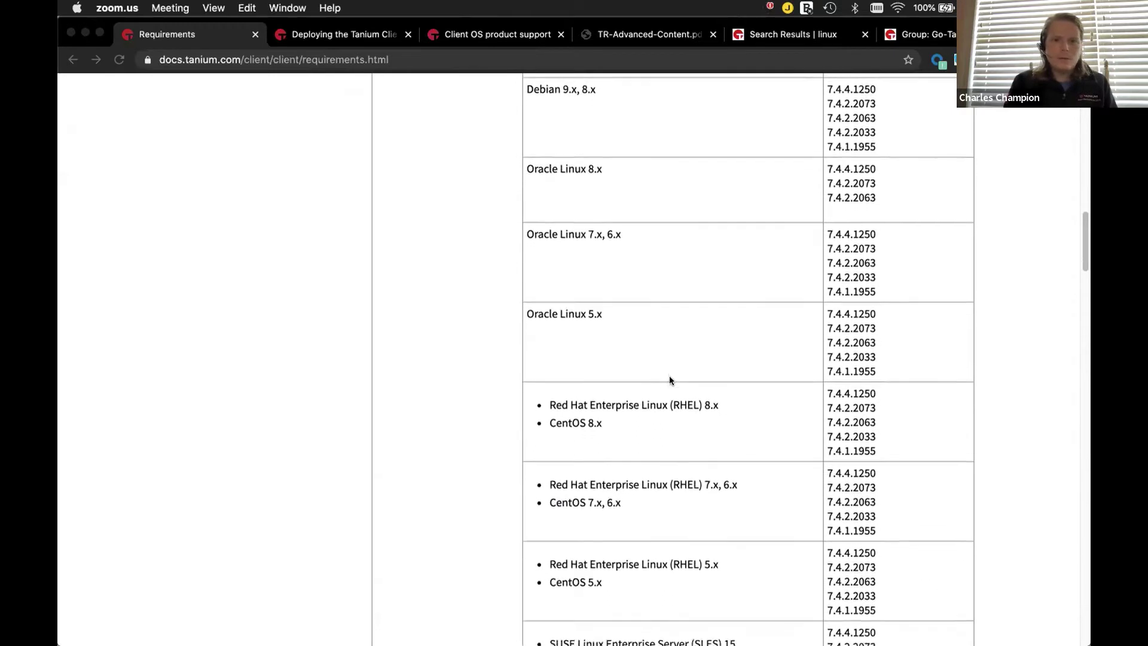
{"action": "scroll", "coordinate": [670, 376], "scroll_direction": "down", "scroll_amount": 3}
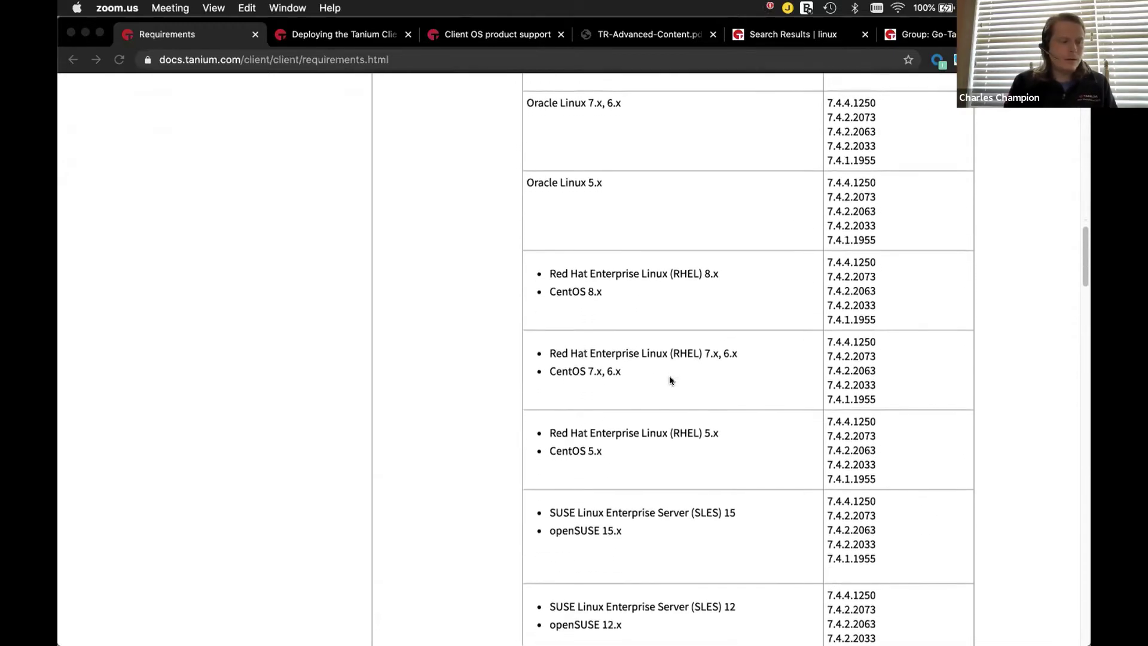
{"action": "scroll", "coordinate": [669, 377], "scroll_direction": "down", "scroll_amount": 3}
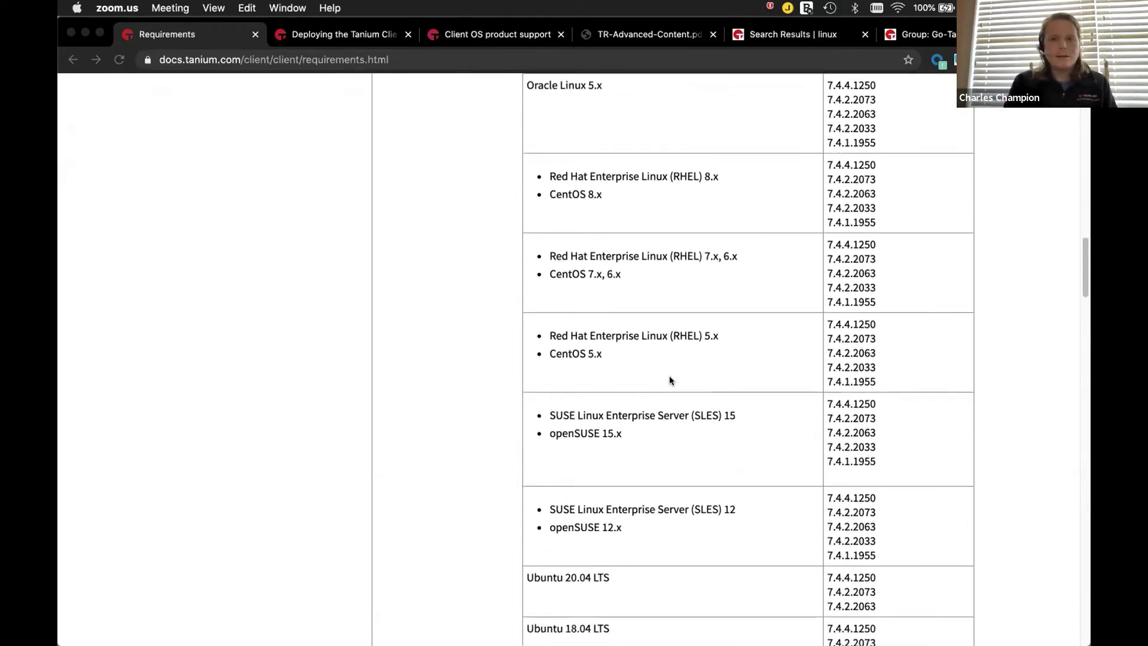
{"action": "scroll", "coordinate": [669, 377], "scroll_direction": "down", "scroll_amount": 3}
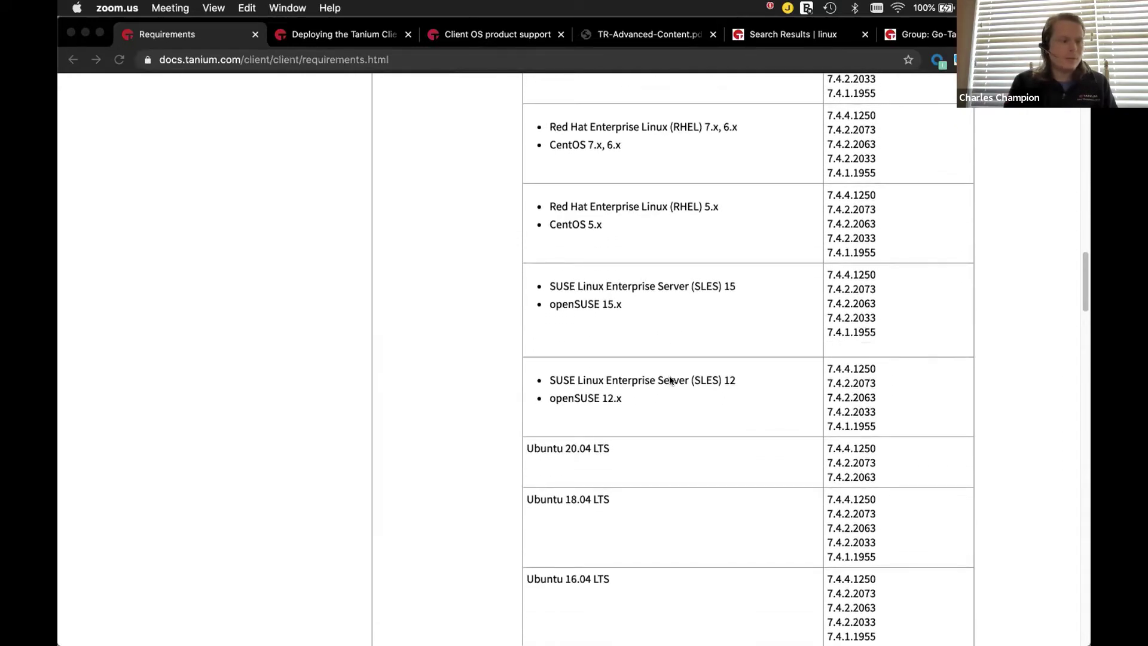
{"action": "scroll", "coordinate": [670, 380], "scroll_direction": "down", "scroll_amount": 2}
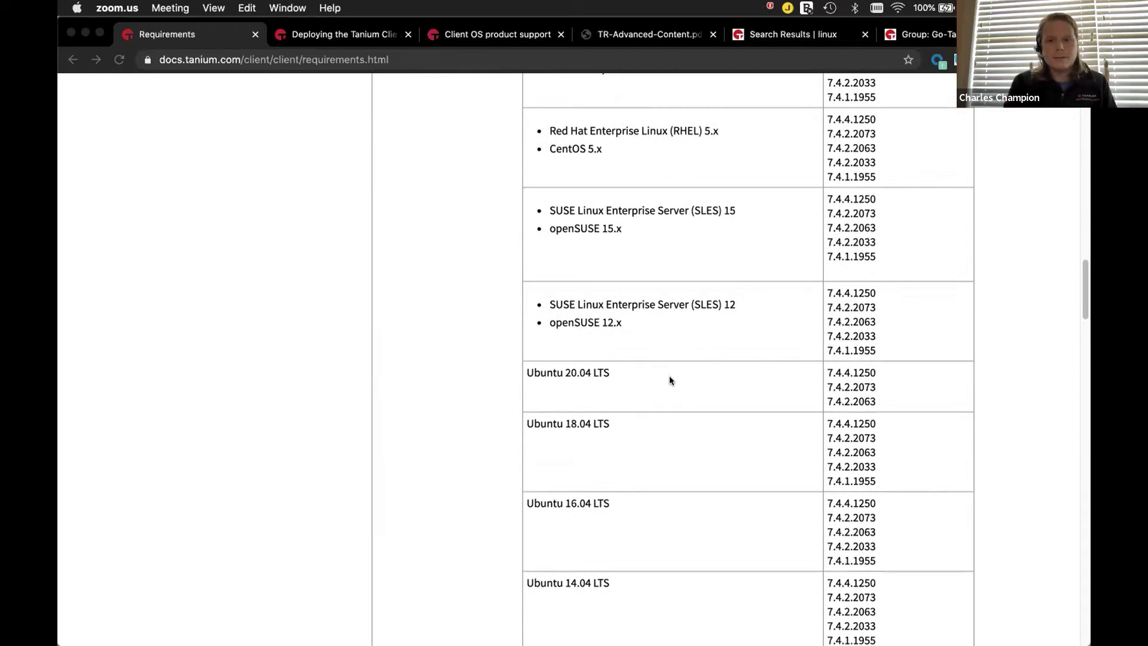
{"action": "scroll", "coordinate": [669, 381], "scroll_direction": "down", "scroll_amount": 3}
{"action": "scroll", "coordinate": [669, 380], "scroll_direction": "up", "scroll_amount": 3}
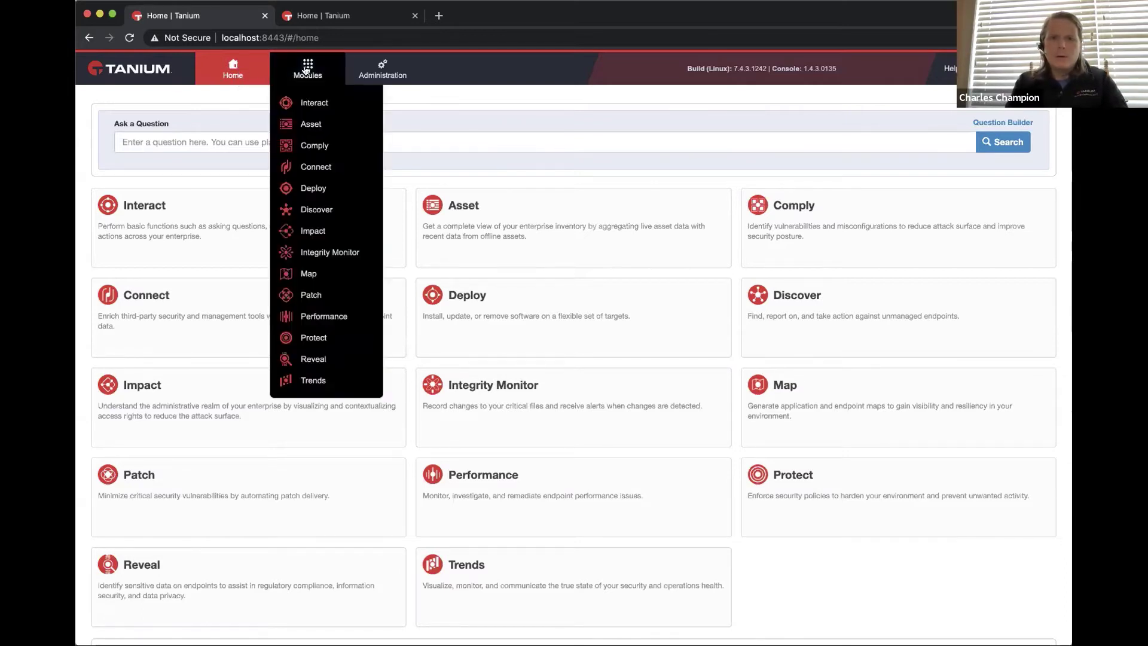
List the Client Management deployments from the Deploy tab and open the RHEL8 Client deployment.
{"action": "mouse_move", "coordinate": [381, 74]}
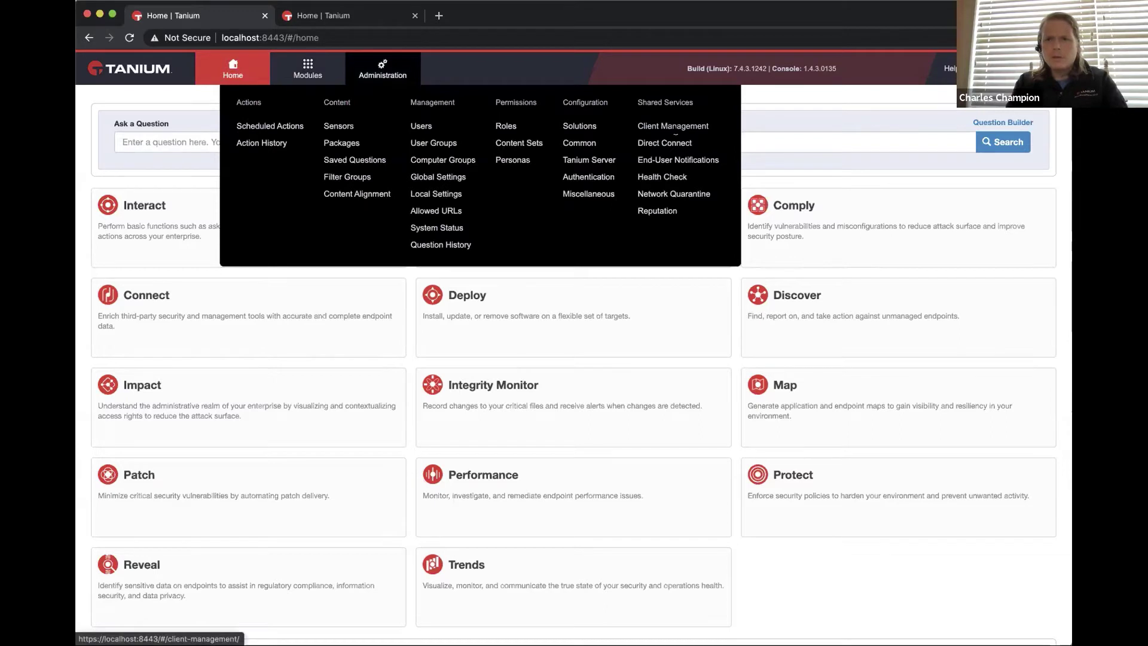
{"action": "left_click", "coordinate": [671, 126]}
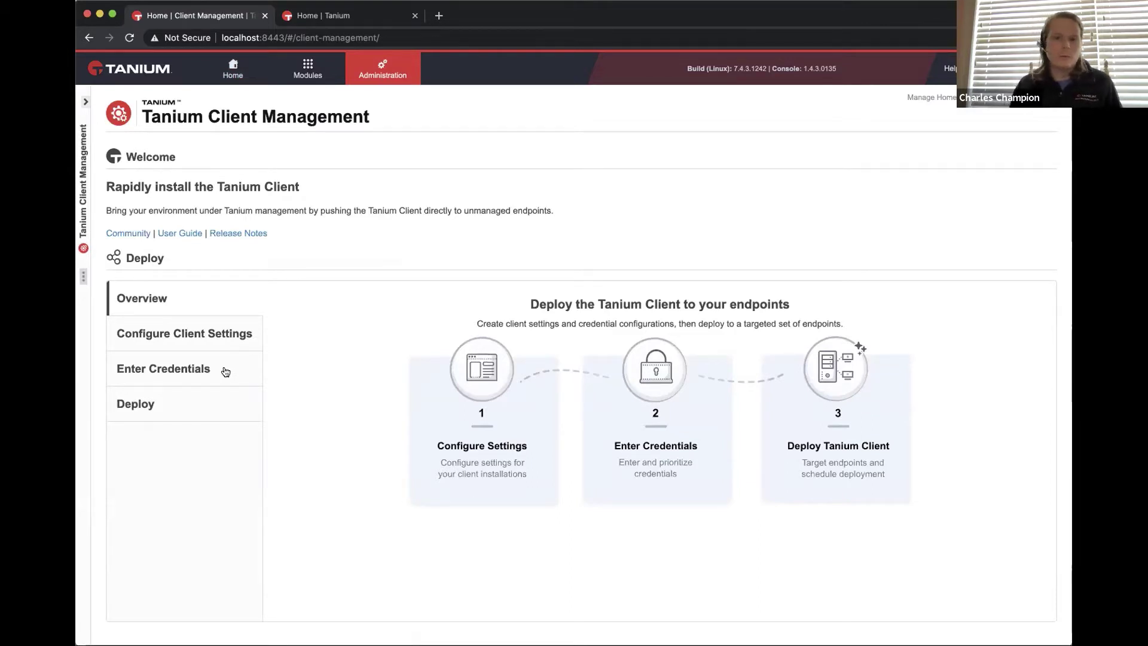
{"action": "left_click", "coordinate": [200, 402]}
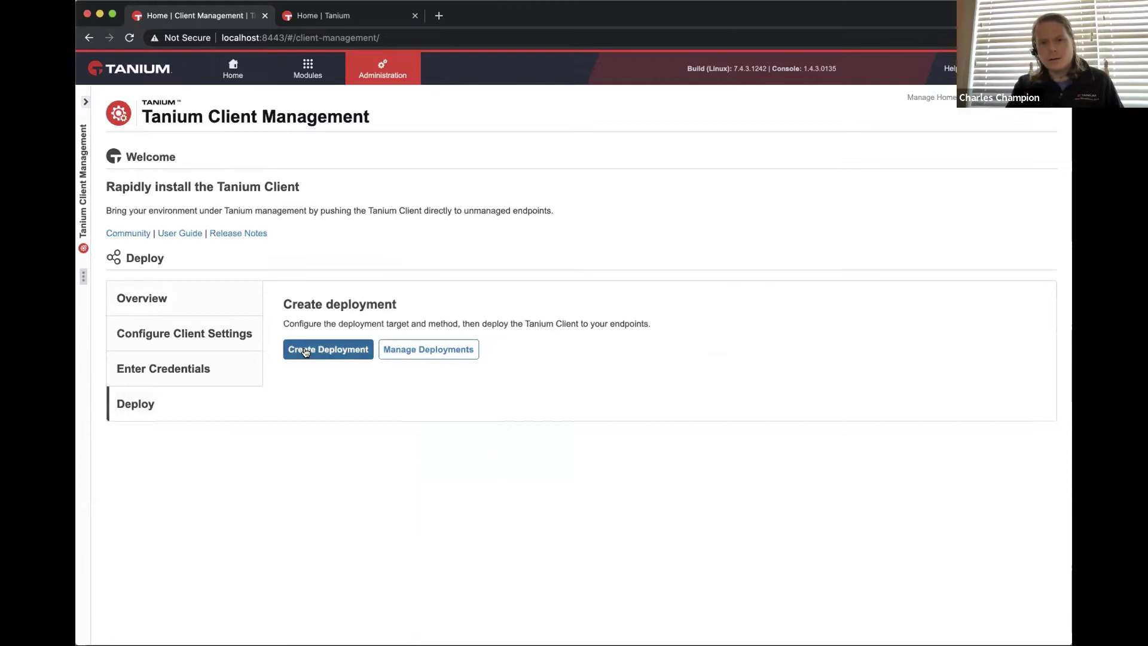
{"action": "left_click", "coordinate": [401, 349]}
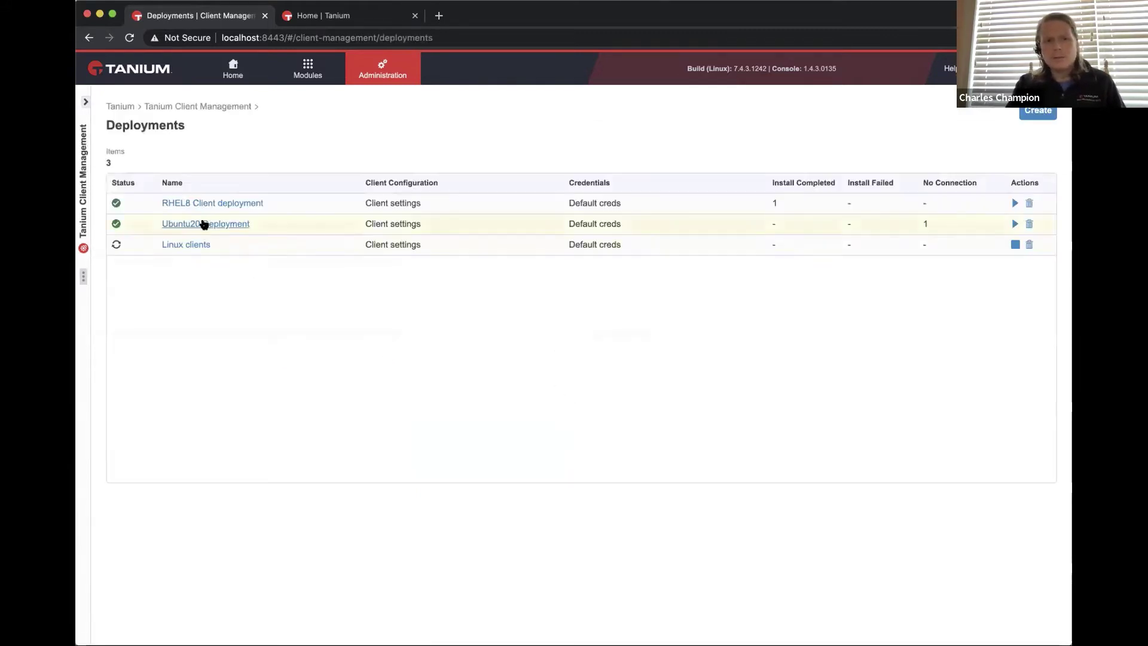
{"action": "left_click", "coordinate": [199, 202]}
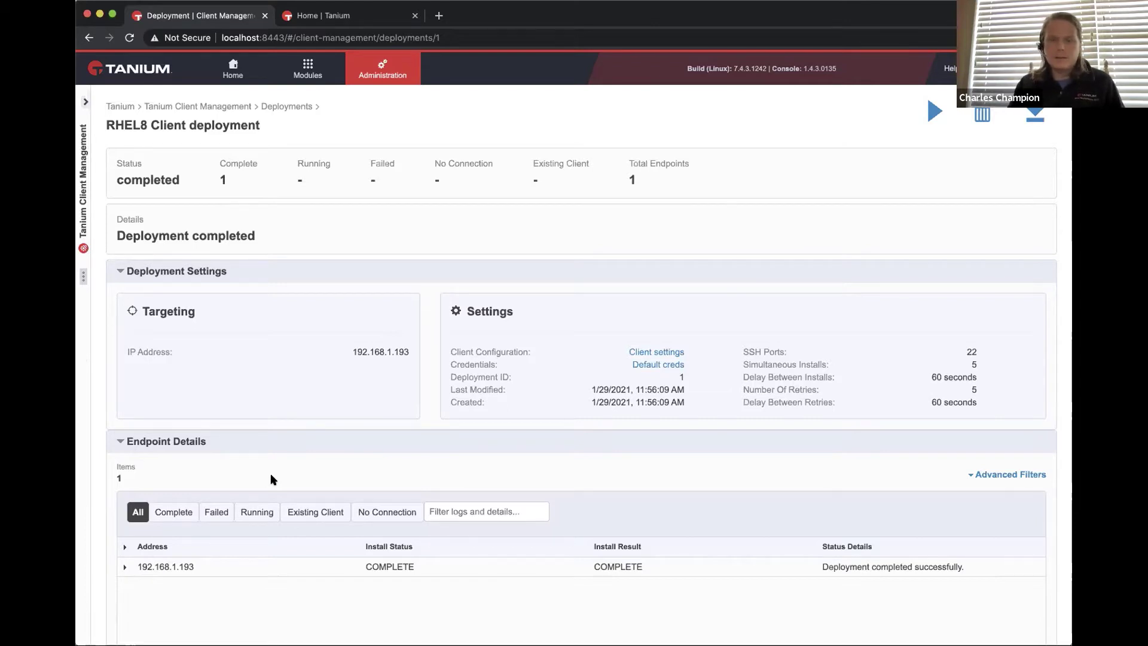
Expand the RHEL8 endpoint's deployment log and scroll through its install entries.
{"action": "left_click", "coordinate": [125, 568]}
{"action": "scroll", "coordinate": [259, 568], "scroll_direction": "down", "scroll_amount": 3}
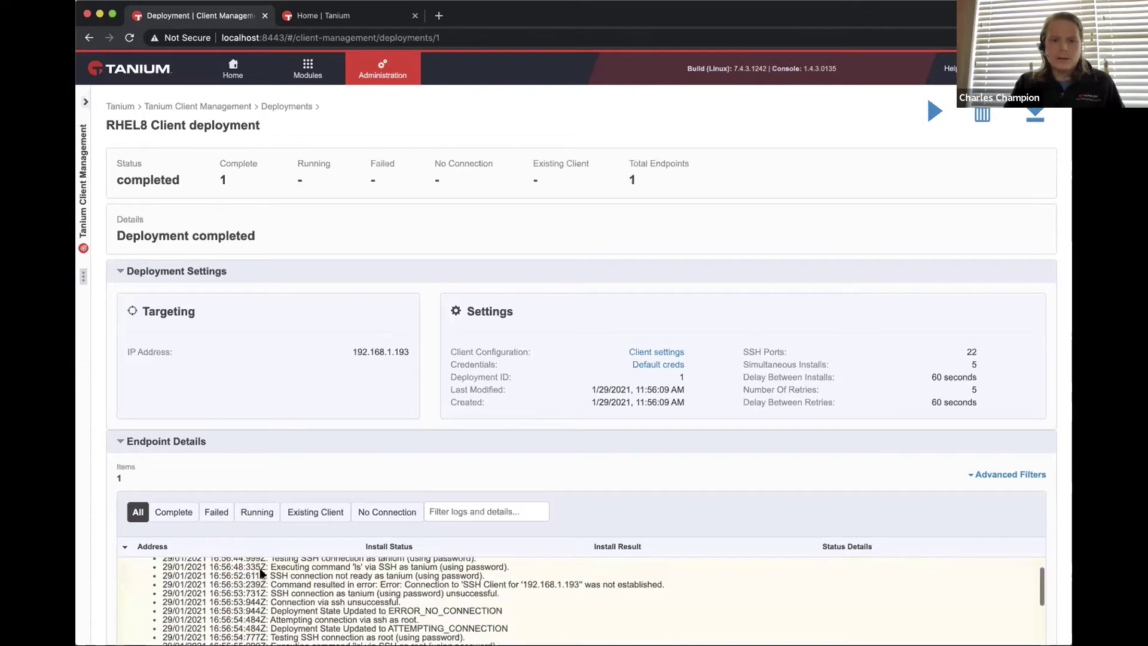
{"action": "scroll", "coordinate": [259, 573], "scroll_direction": "down", "scroll_amount": 5}
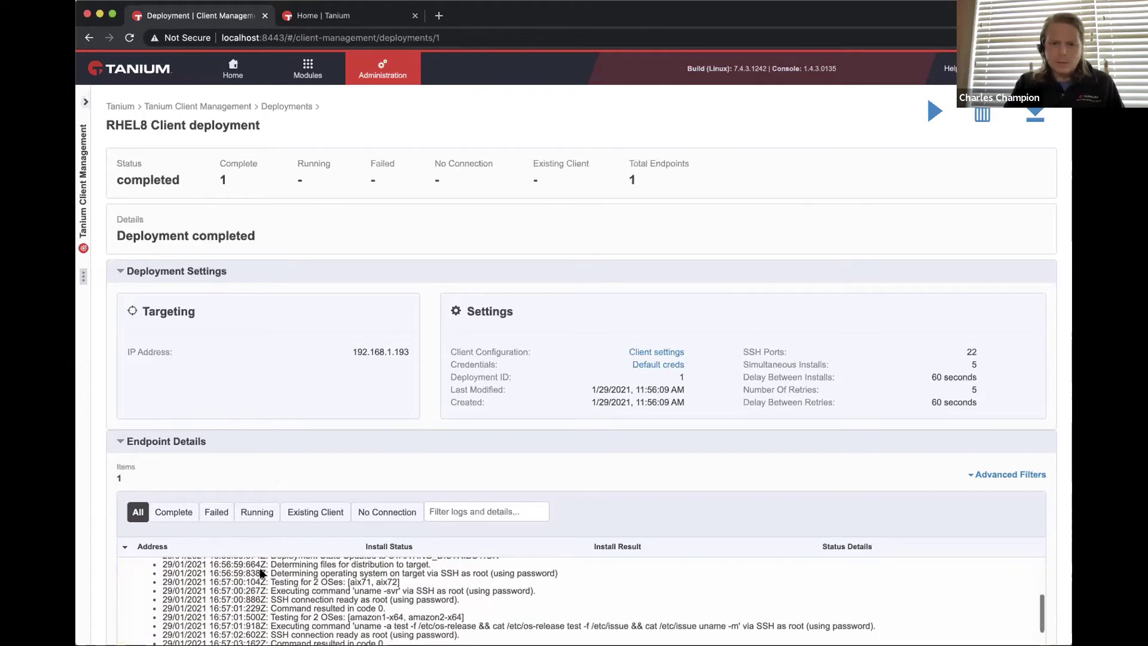
{"action": "scroll", "coordinate": [259, 573], "scroll_direction": "down", "scroll_amount": 5}
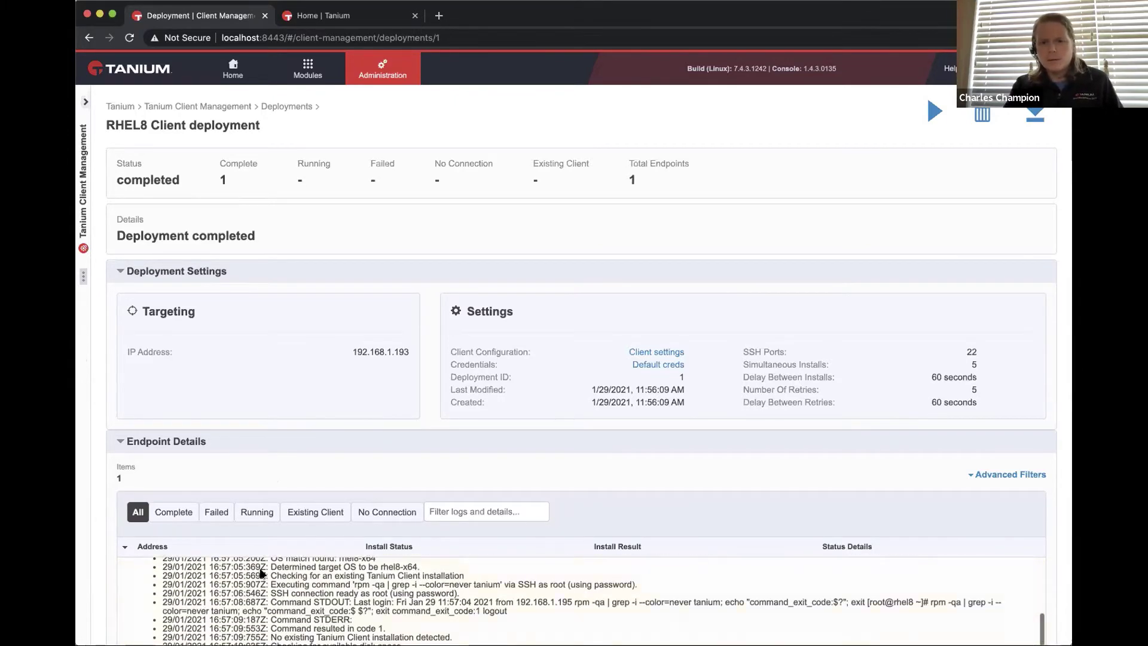
{"action": "scroll", "coordinate": [261, 572], "scroll_direction": "down", "scroll_amount": 5}
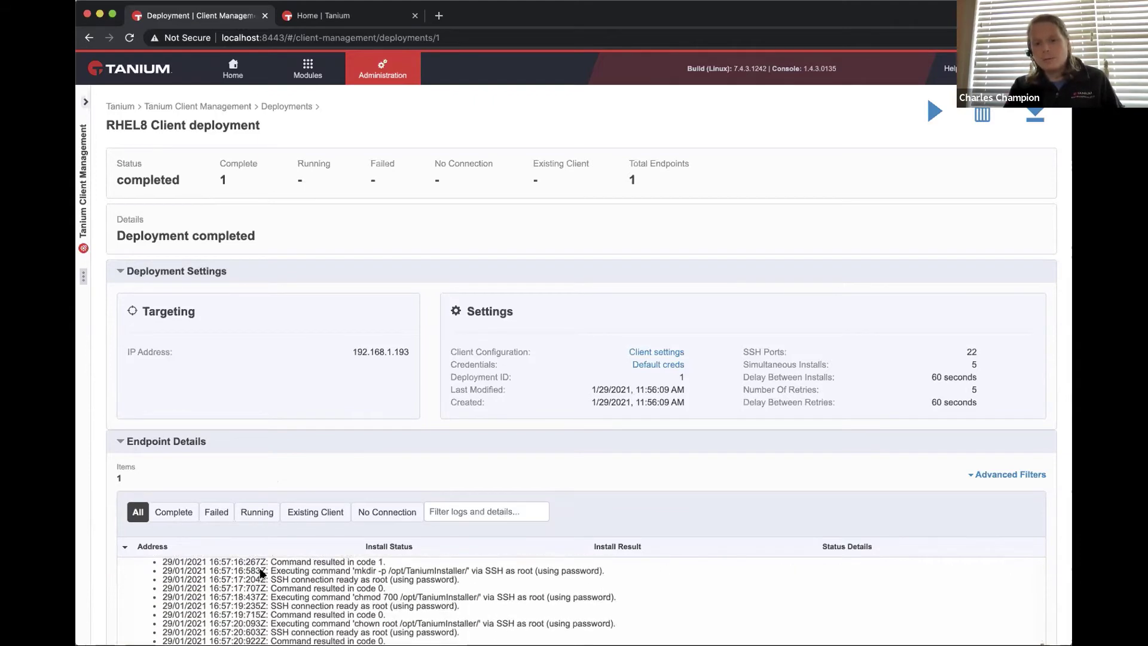
{"action": "scroll", "coordinate": [261, 573], "scroll_direction": "down", "scroll_amount": 5}
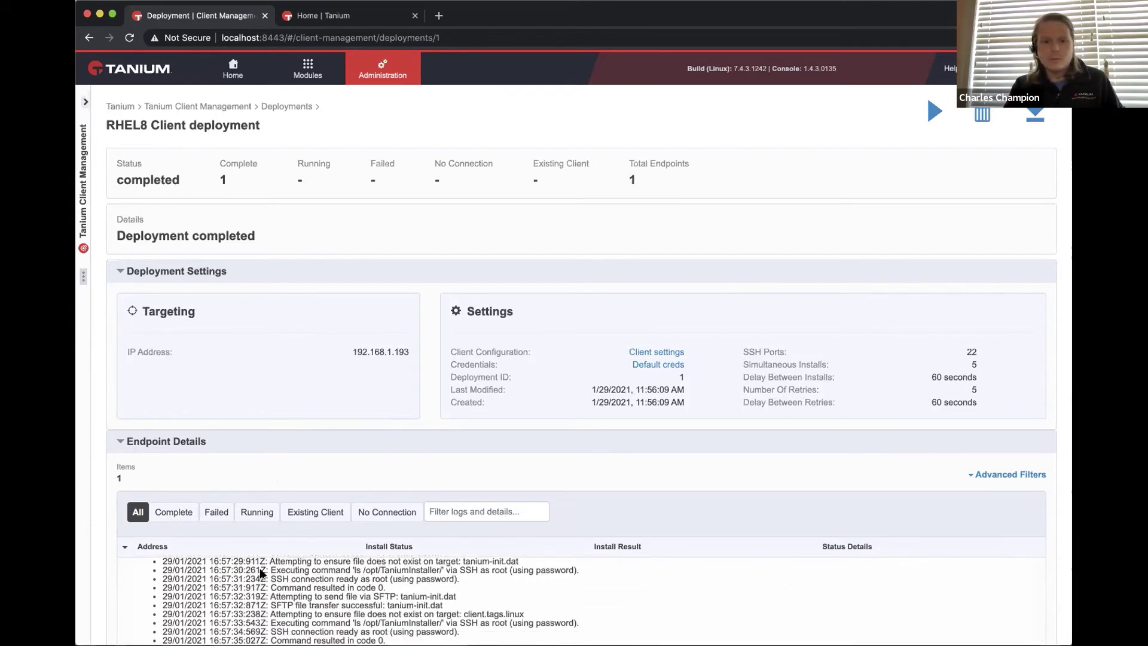
{"action": "scroll", "coordinate": [261, 572], "scroll_direction": "down", "scroll_amount": 5}
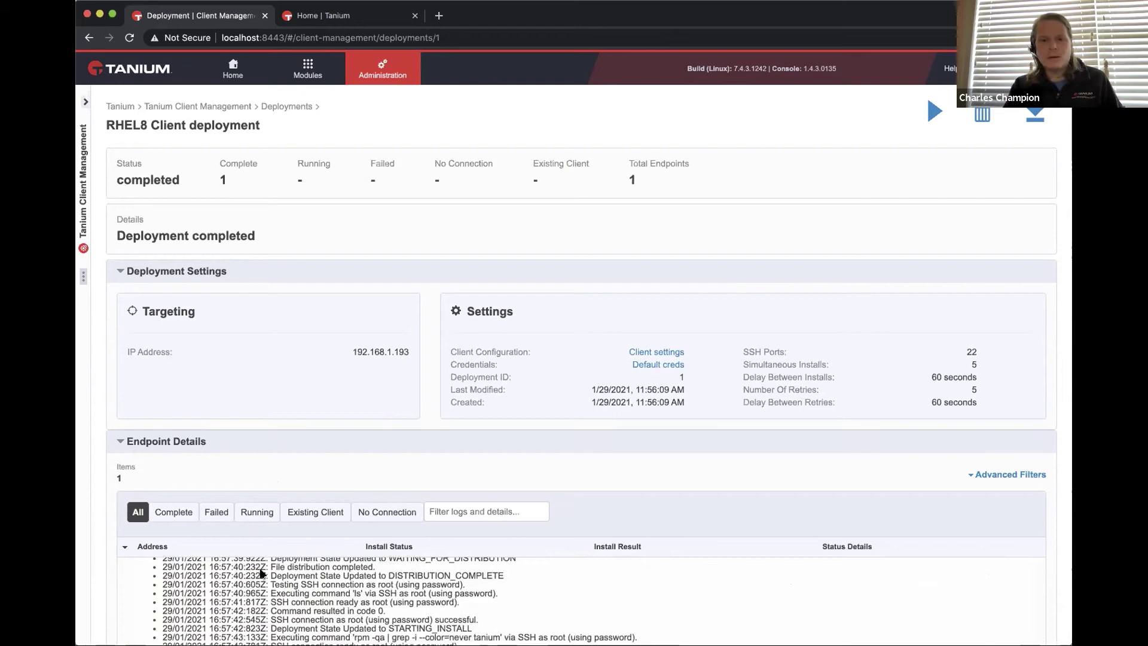
{"action": "scroll", "coordinate": [261, 573], "scroll_direction": "down", "scroll_amount": 5}
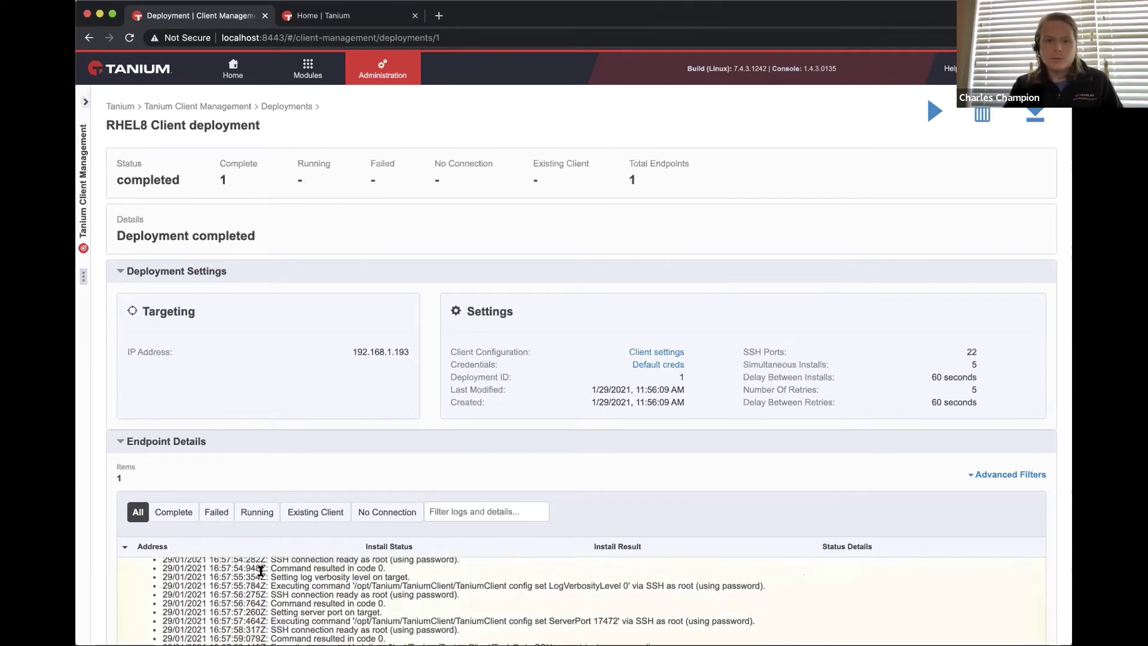
{"action": "scroll", "coordinate": [261, 573], "scroll_direction": "down", "scroll_amount": 5}
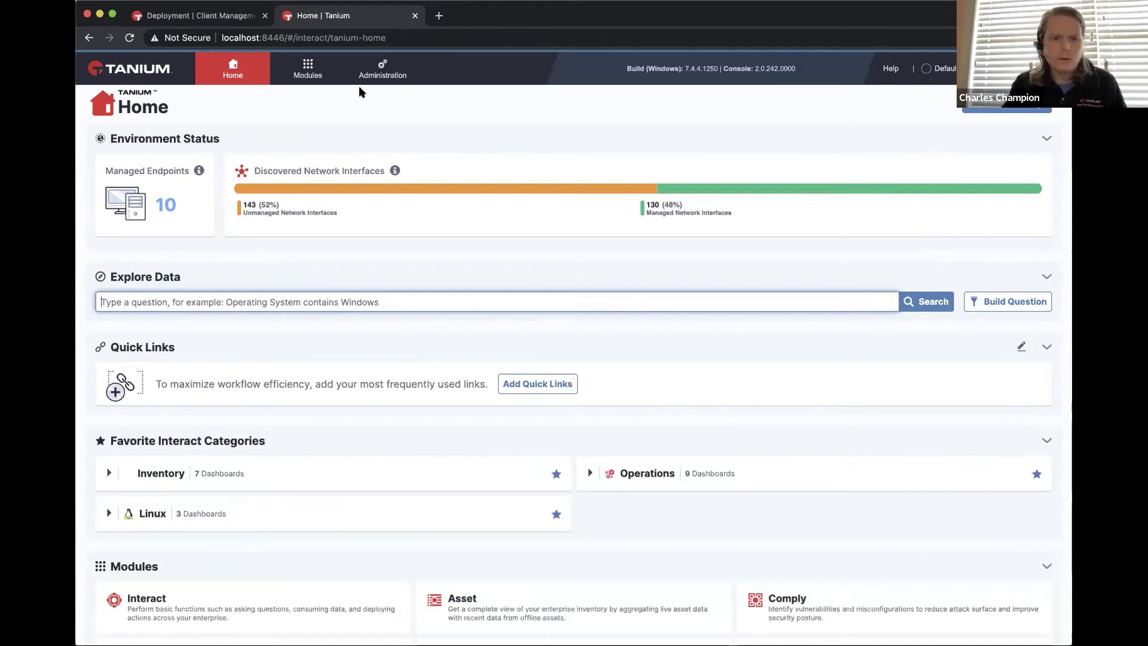
Expand the Inventory and Linux favourite categories and open the Linux Inventory dashboard.
{"action": "left_click", "coordinate": [108, 473]}
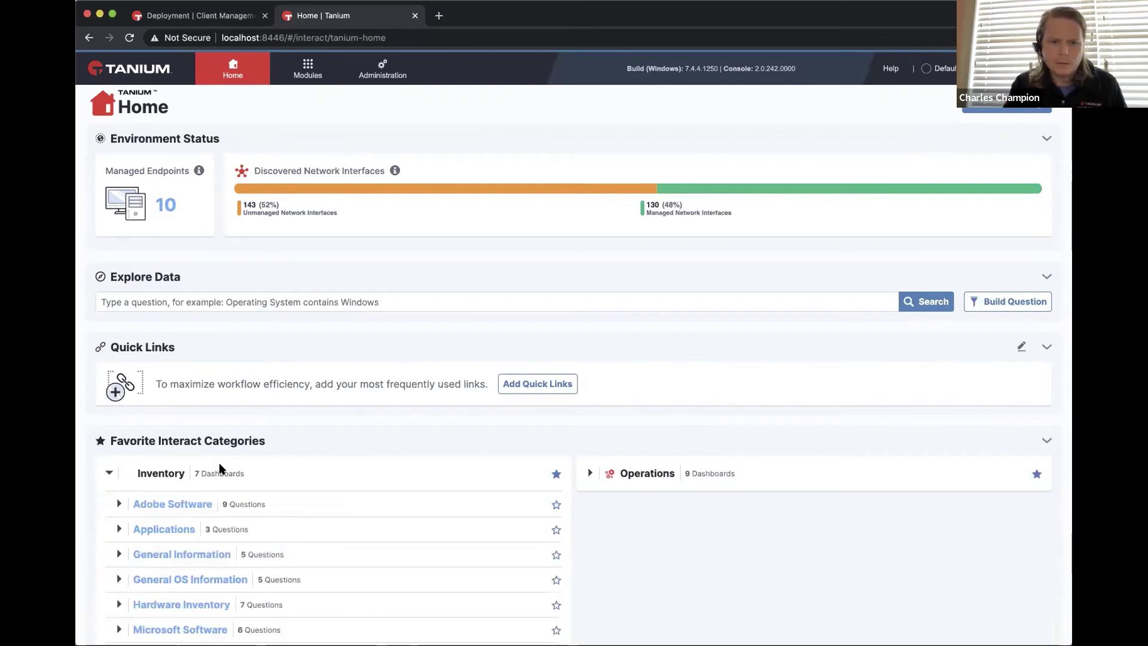
{"action": "scroll", "coordinate": [220, 469], "scroll_direction": "down", "scroll_amount": 4}
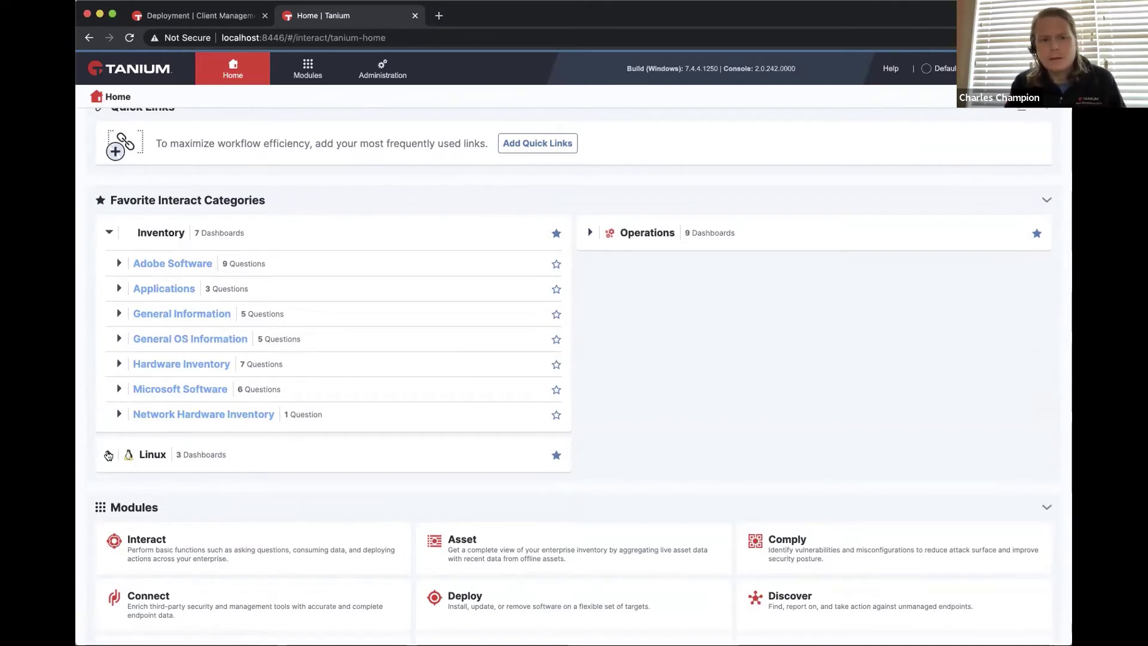
{"action": "left_click", "coordinate": [110, 456]}
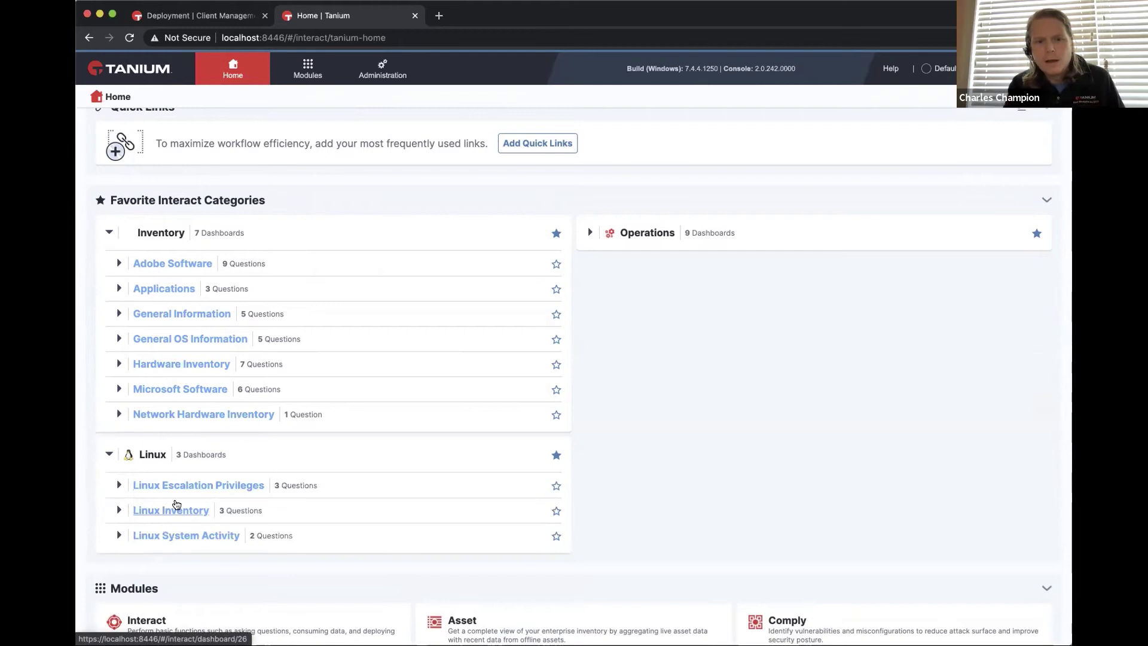
{"action": "left_click", "coordinate": [171, 511]}
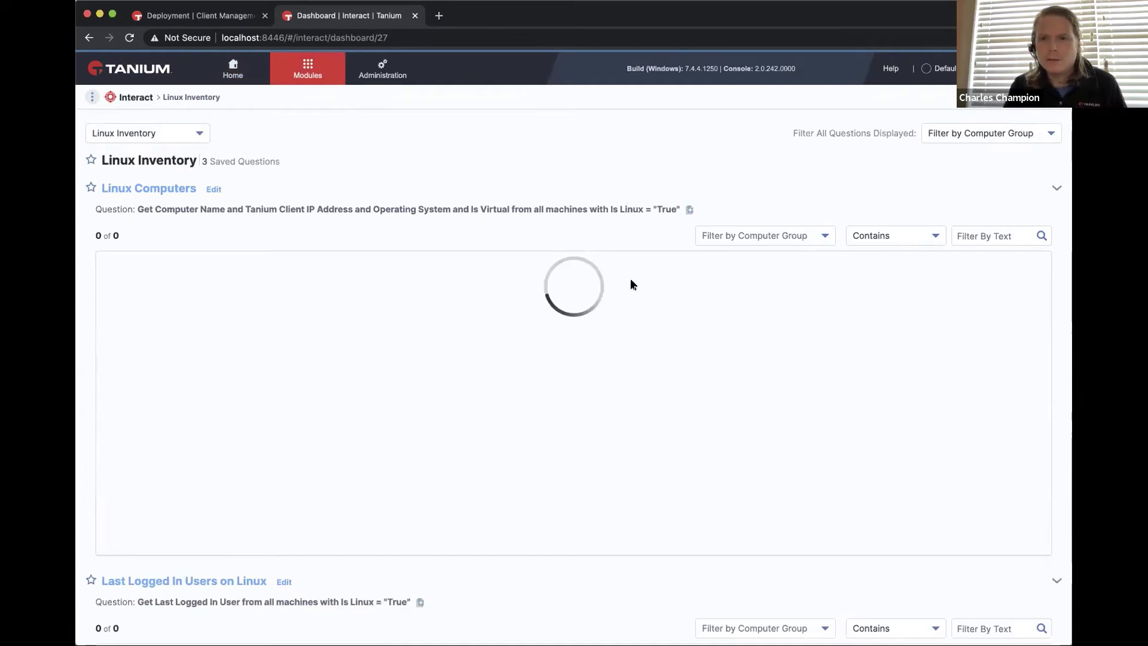
Review the Linux Inventory results (5 machines, three Red Hat, two SUSE) and open the Modules list.
{"action": "left_click_drag", "start_coordinate": [620, 209], "coordinate": [672, 213]}
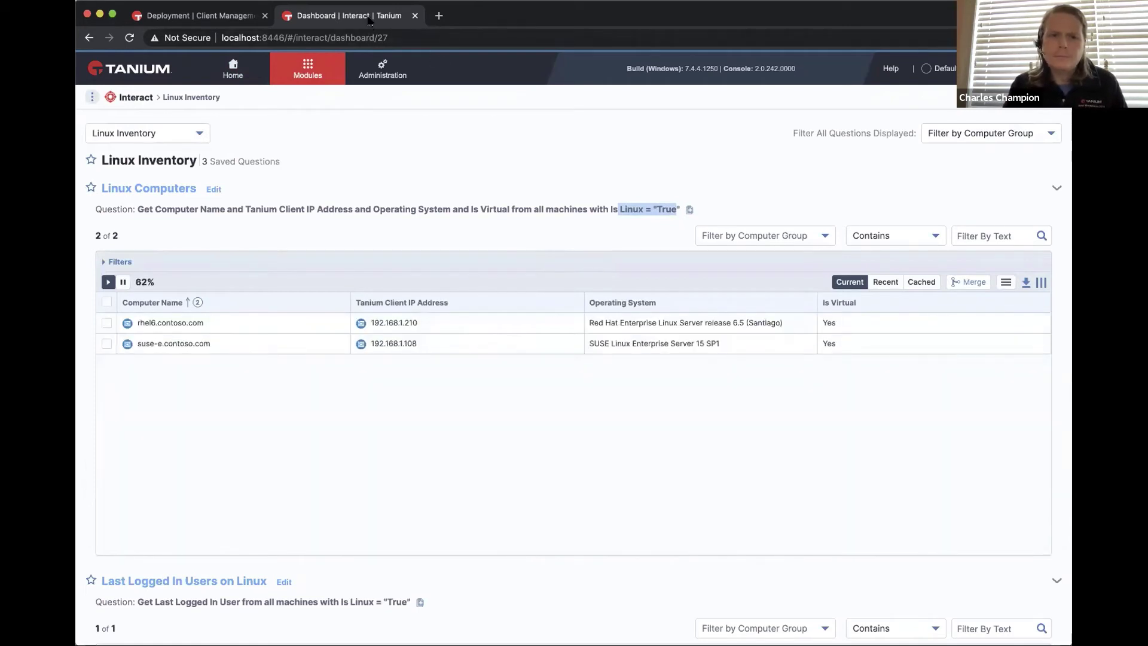
{"action": "left_click", "coordinate": [153, 136]}
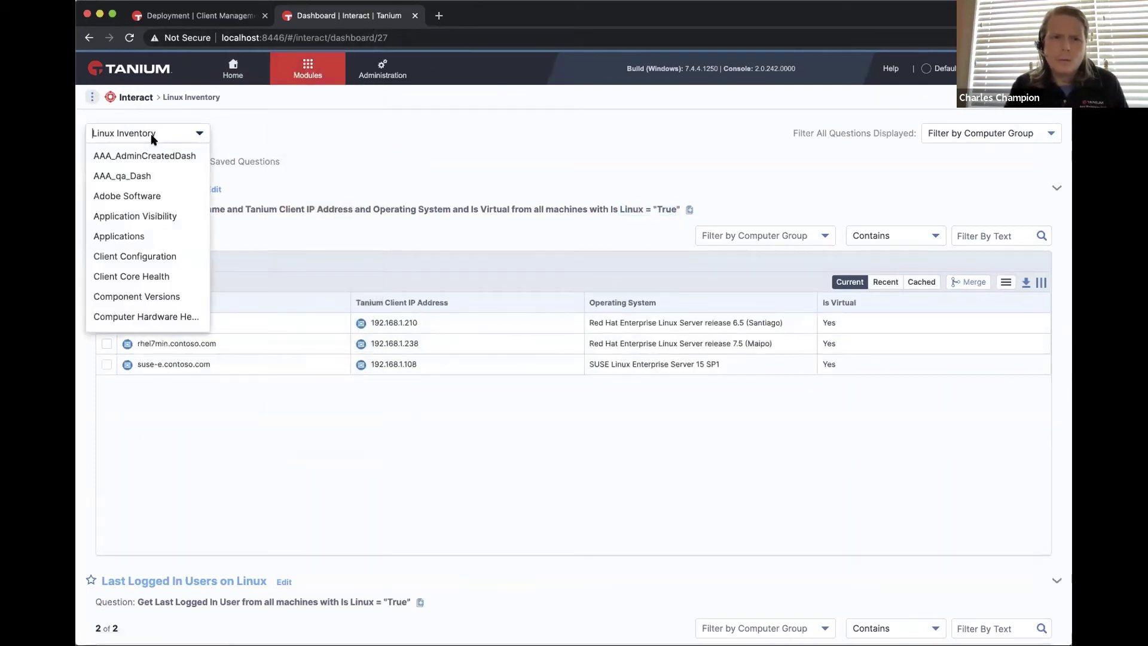
{"action": "left_click", "coordinate": [152, 137]}
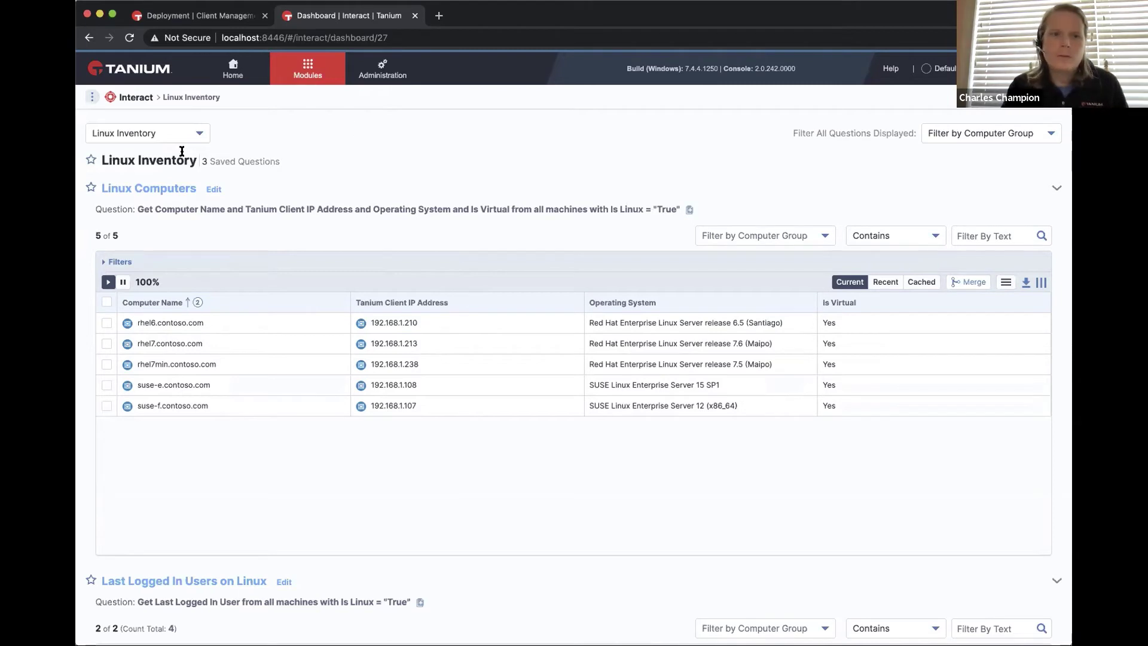
{"action": "left_click", "coordinate": [308, 69]}
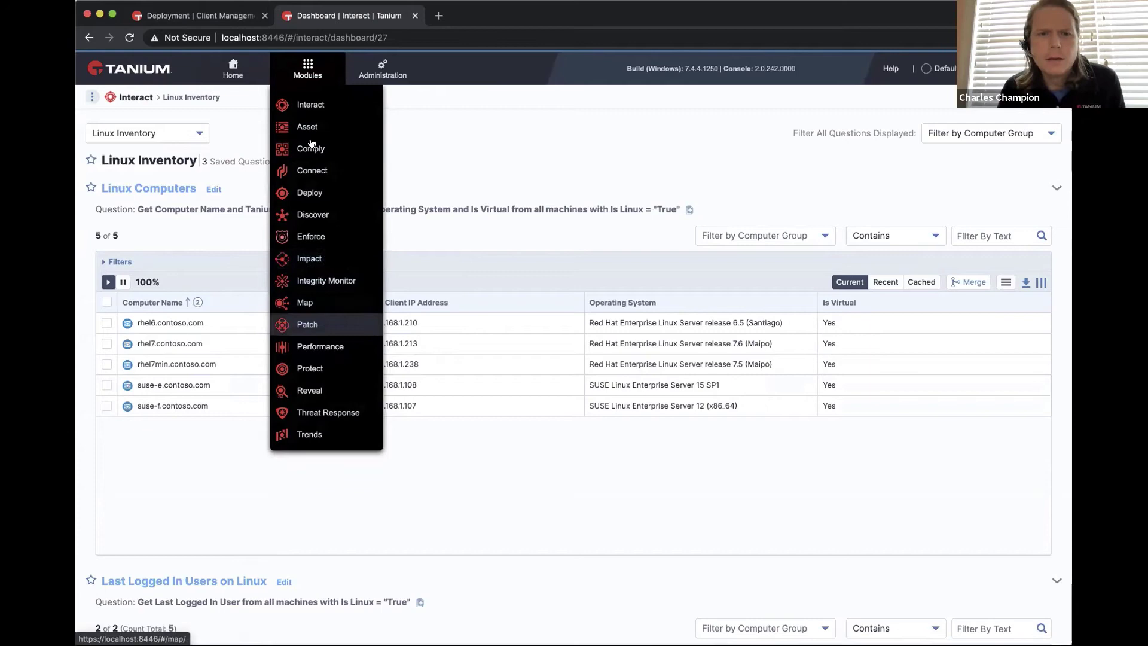
From Home, open Linux Escalation Privileges and scroll to its GID 0 Users section.
{"action": "left_click", "coordinate": [311, 106]}
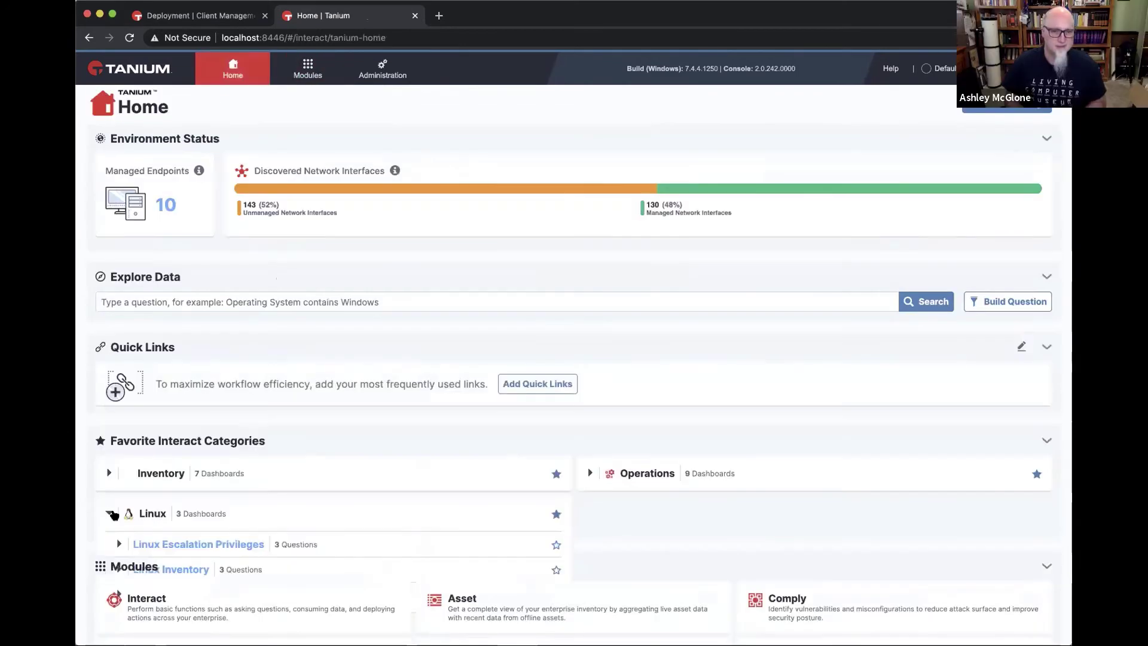
{"action": "left_click", "coordinate": [178, 545]}
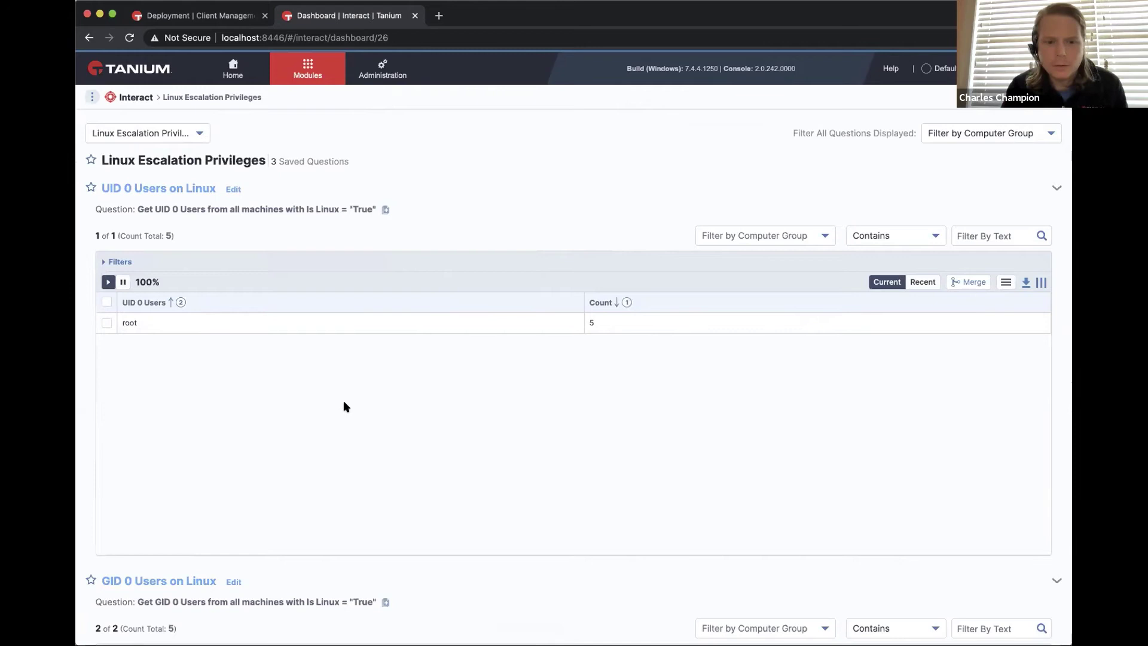
{"action": "scroll", "coordinate": [344, 402], "scroll_direction": "down", "scroll_amount": 6}
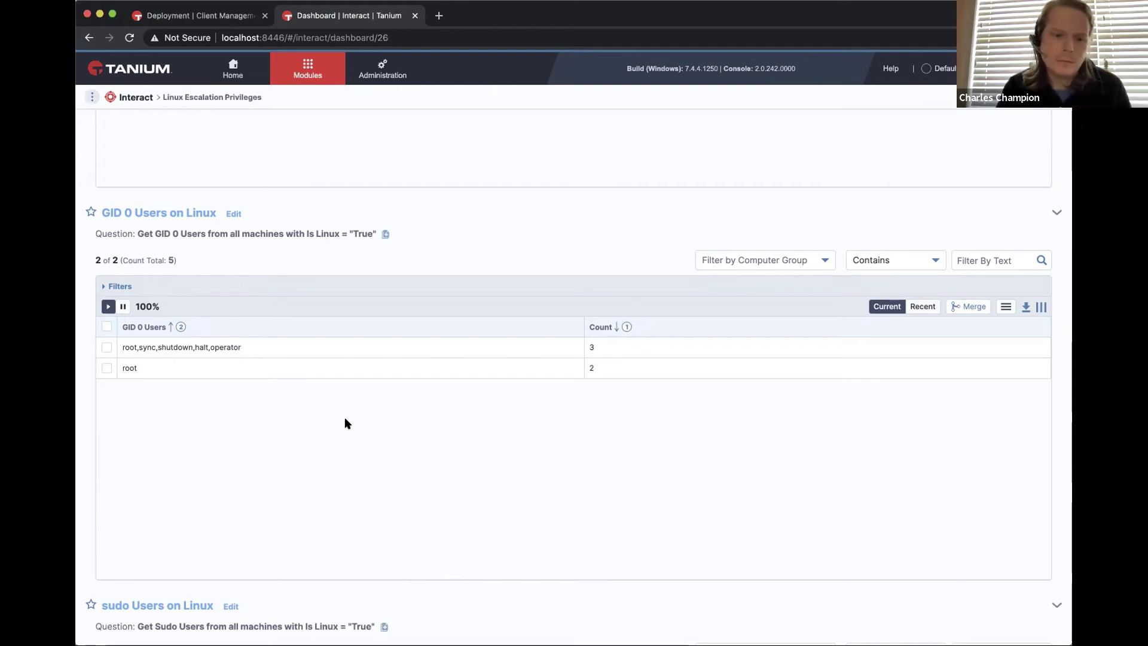
Scroll to the sudo Users on Linux results, then open and close the Modules list.
{"action": "scroll", "coordinate": [344, 403], "scroll_direction": "down", "scroll_amount": 5}
{"action": "scroll", "coordinate": [344, 418], "scroll_direction": "down", "scroll_amount": 1}
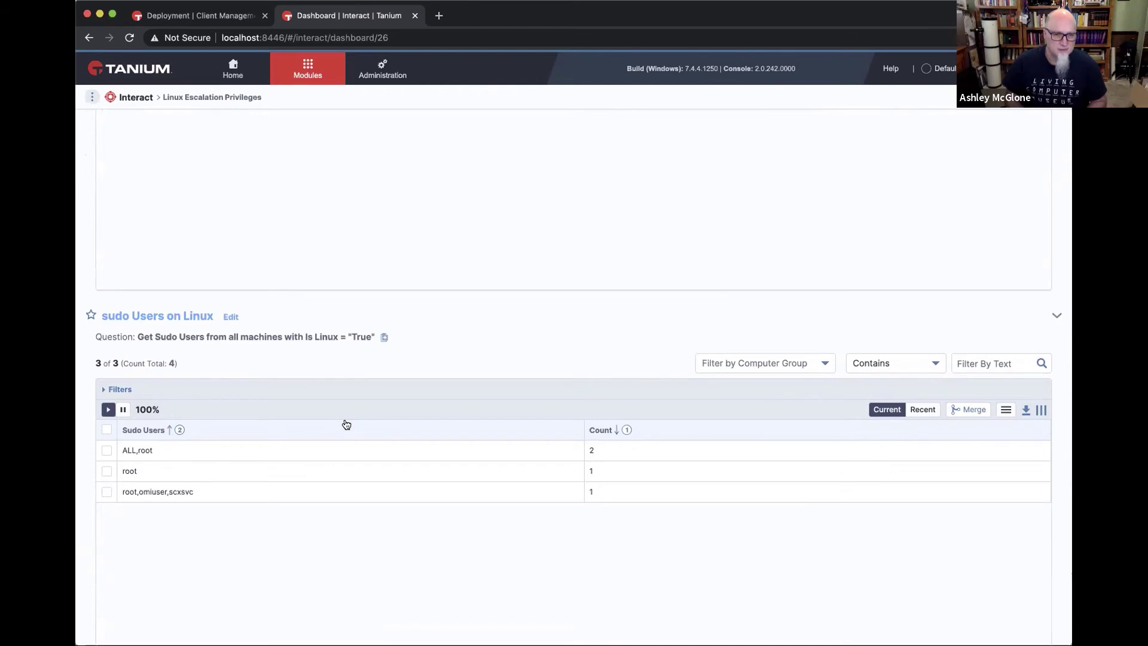
{"action": "scroll", "coordinate": [346, 424], "scroll_direction": "down", "scroll_amount": 2}
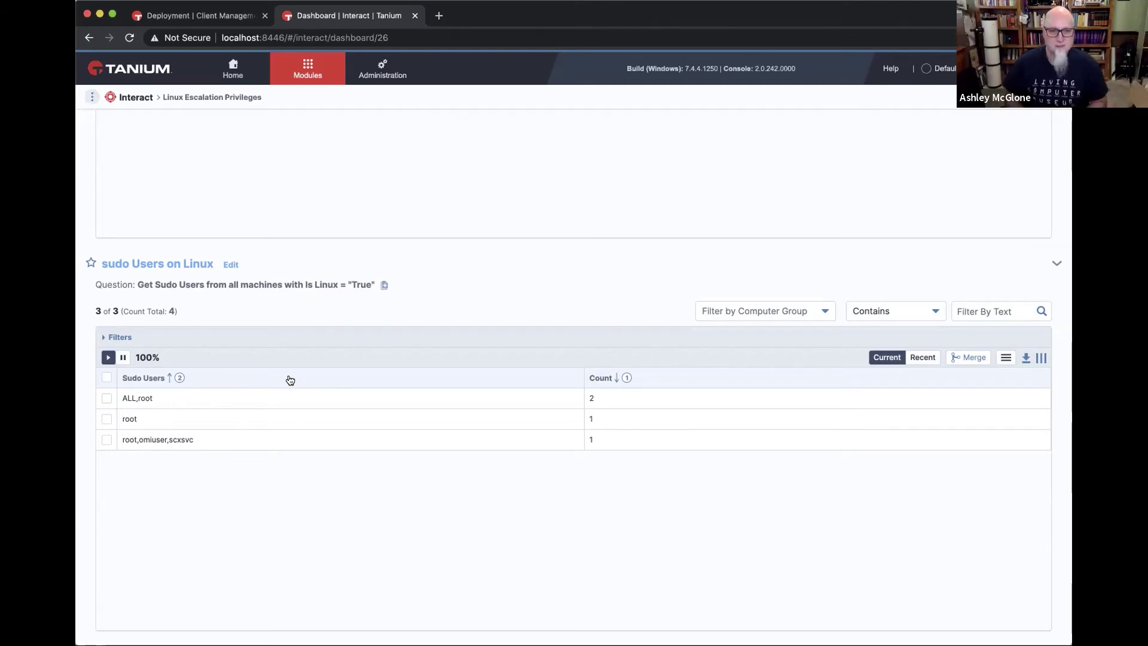
{"action": "left_click", "coordinate": [292, 83]}
{"action": "left_click", "coordinate": [263, 336]}
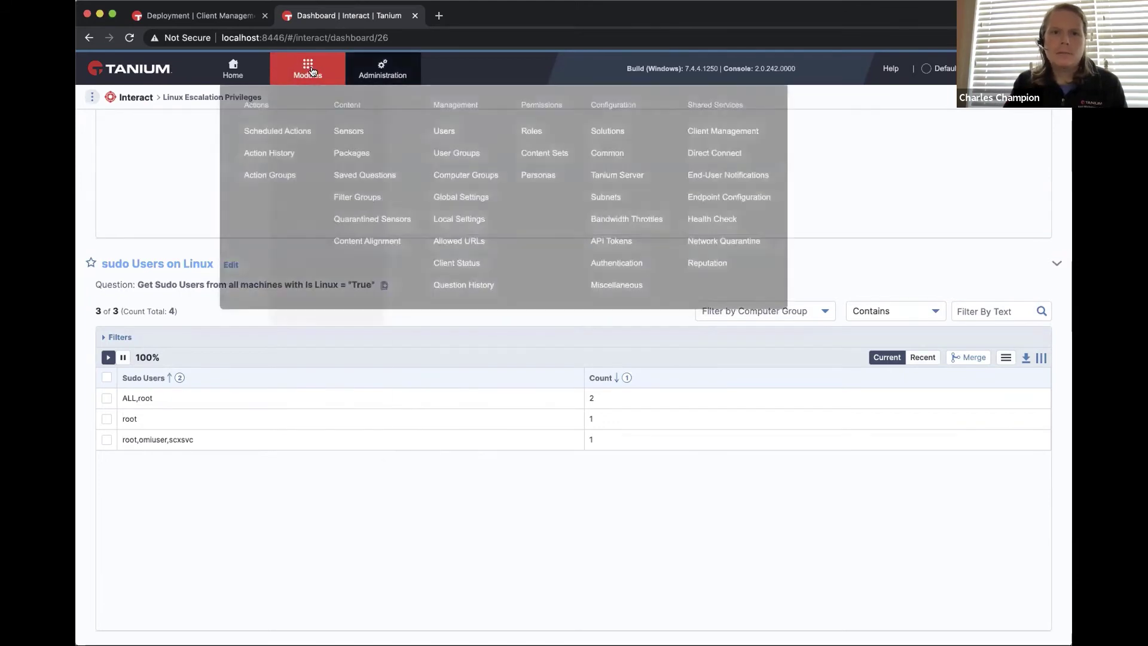
Open the Sensors list under Administration and scroll through it.
{"action": "mouse_move", "coordinate": [381, 72]}
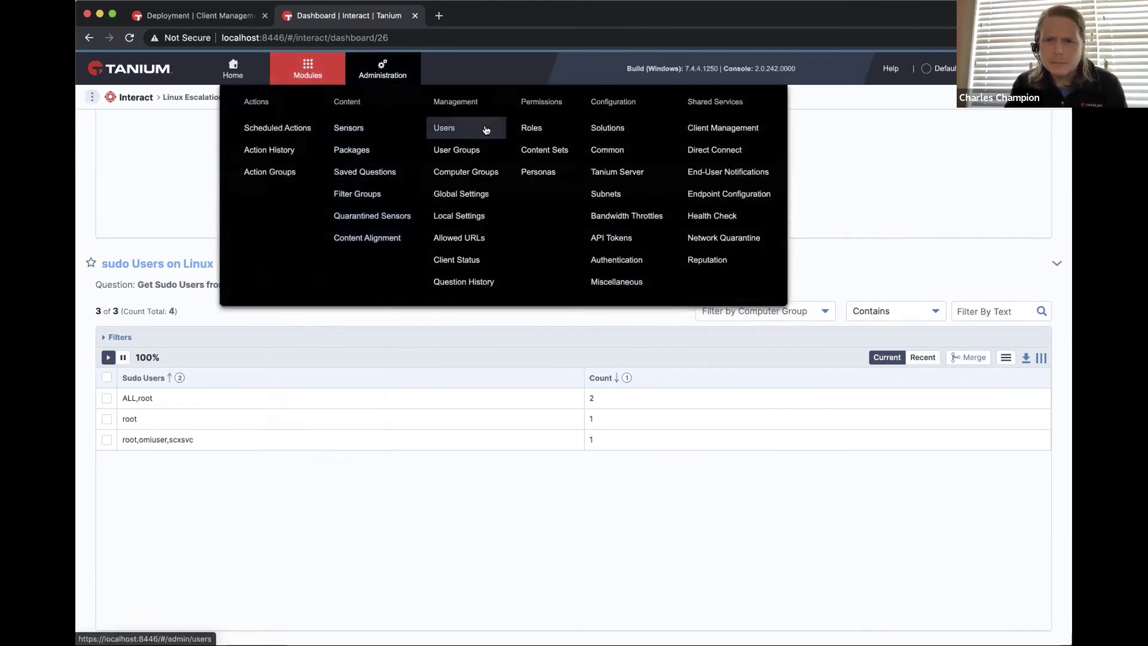
{"action": "left_click", "coordinate": [353, 130]}
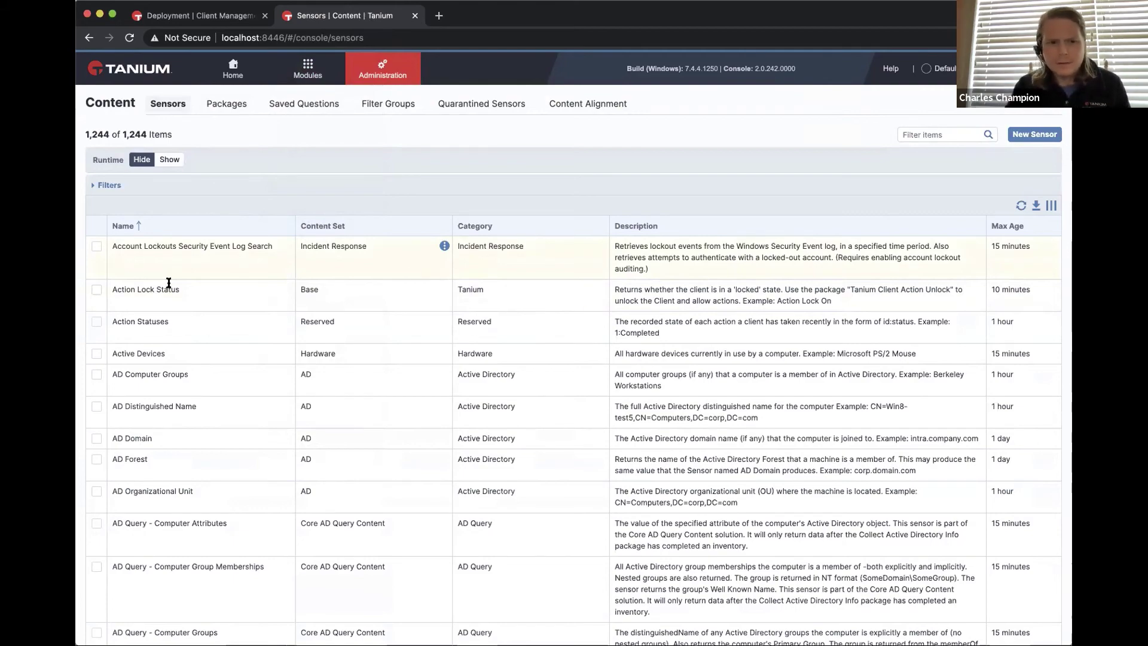
{"action": "scroll", "coordinate": [215, 456], "scroll_direction": "down", "scroll_amount": 15}
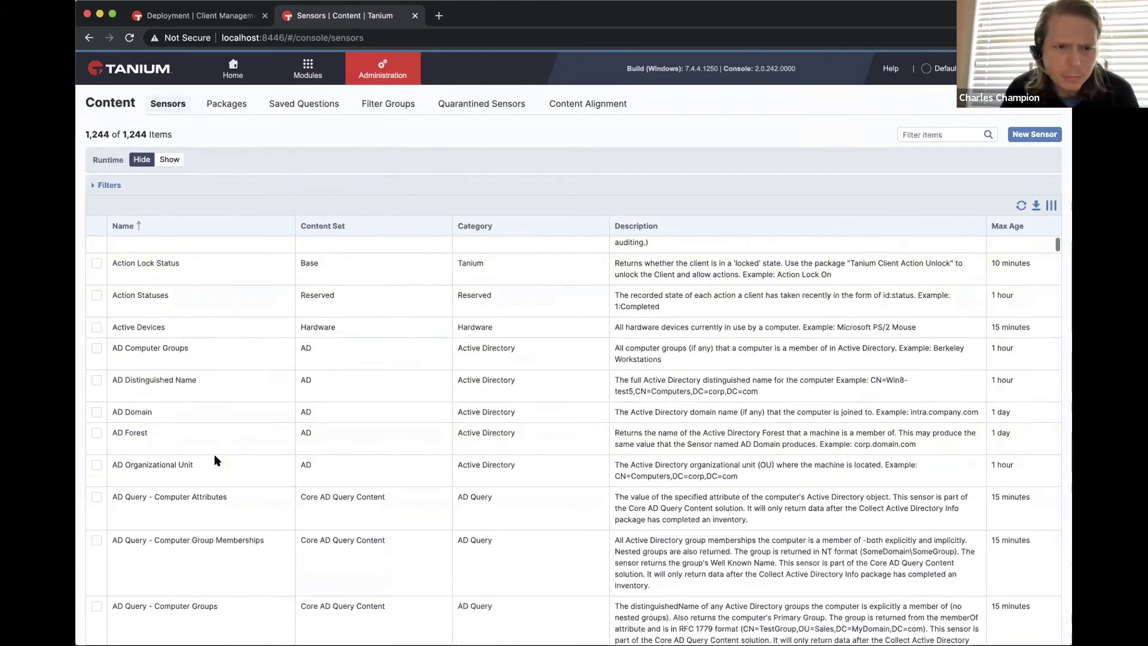
{"action": "scroll", "coordinate": [214, 458], "scroll_direction": "down", "scroll_amount": 10}
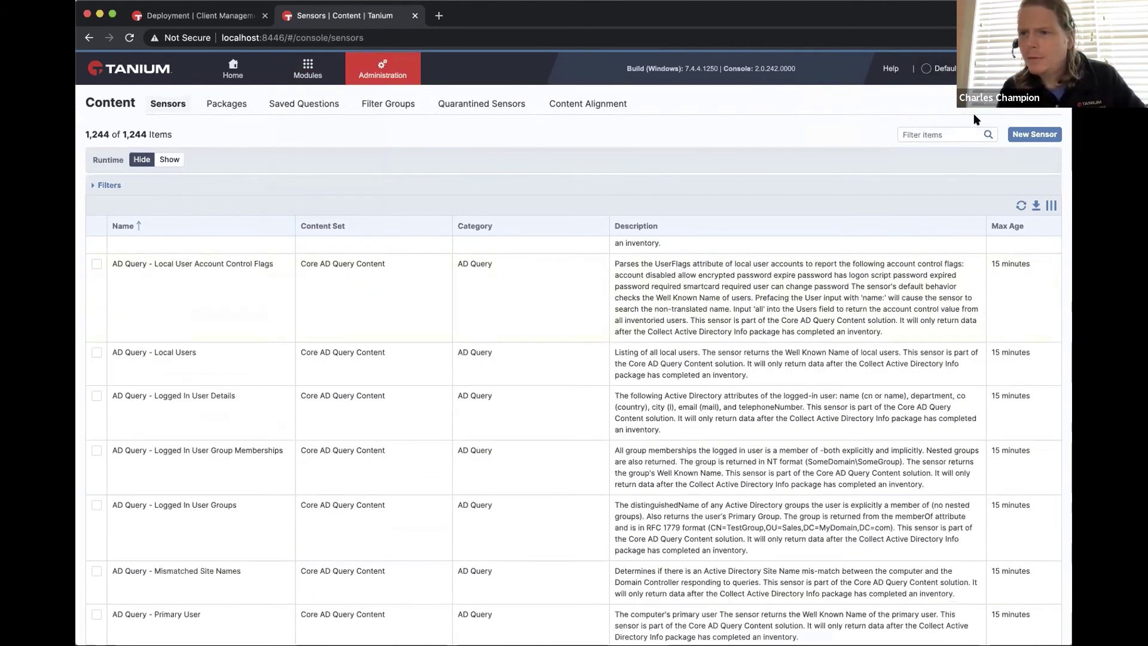
Filter the sensors by "sudo" and select the Sudo Users sensor.
{"action": "left_click", "coordinate": [937, 134]}
{"action": "type", "text": "sudo"}
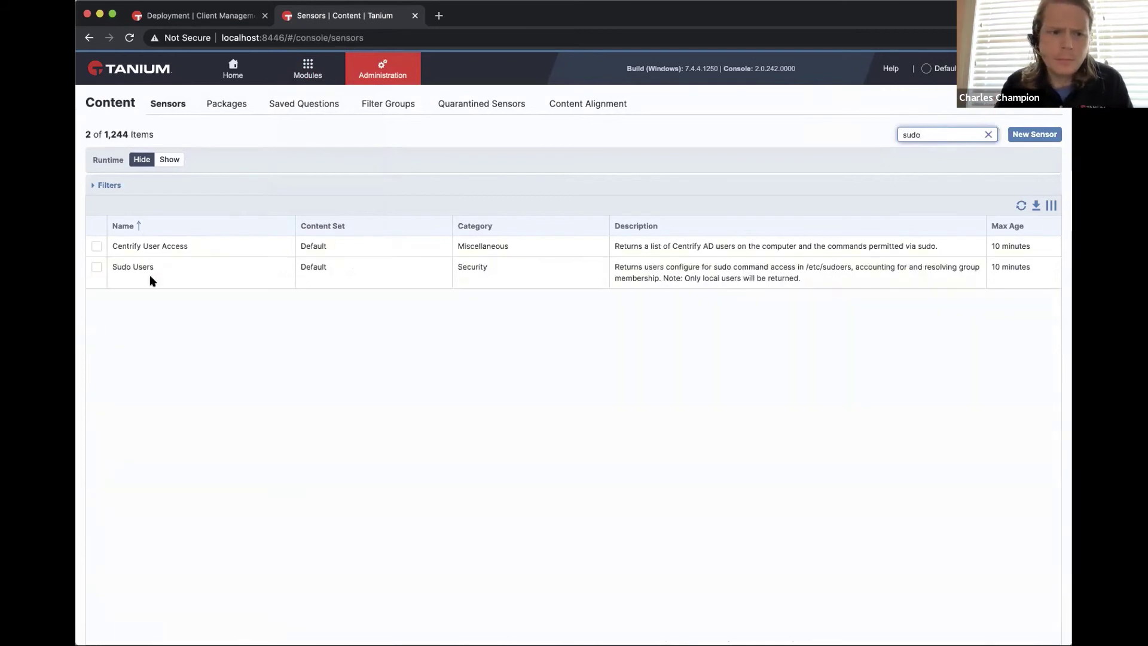
{"action": "left_click", "coordinate": [152, 269]}
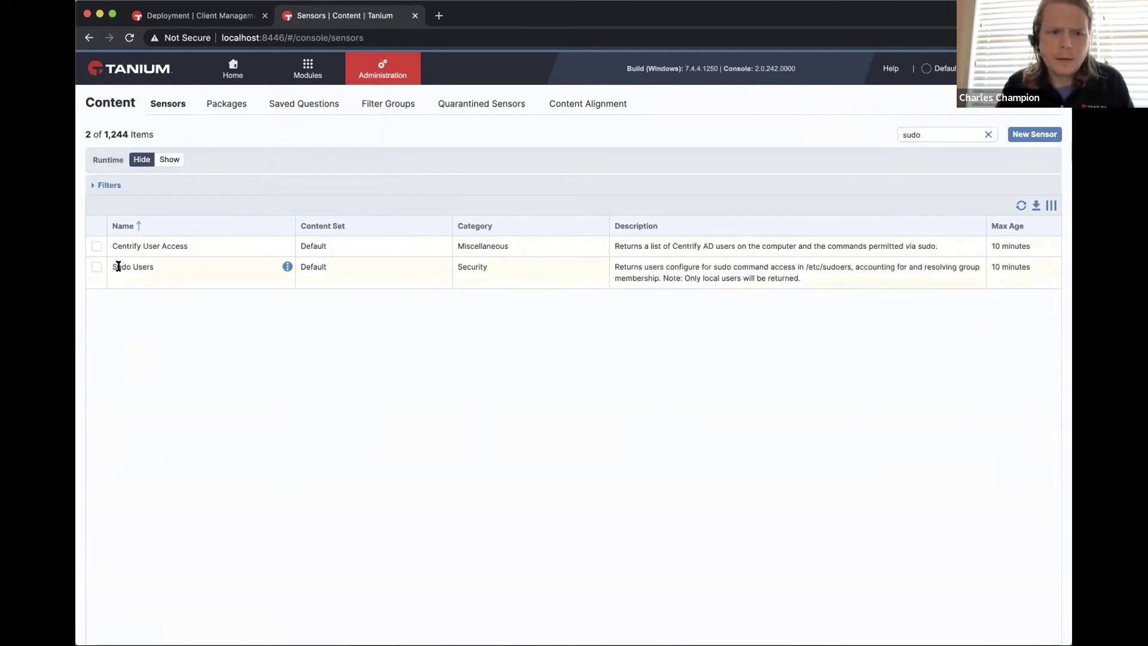
{"action": "left_click", "coordinate": [96, 267]}
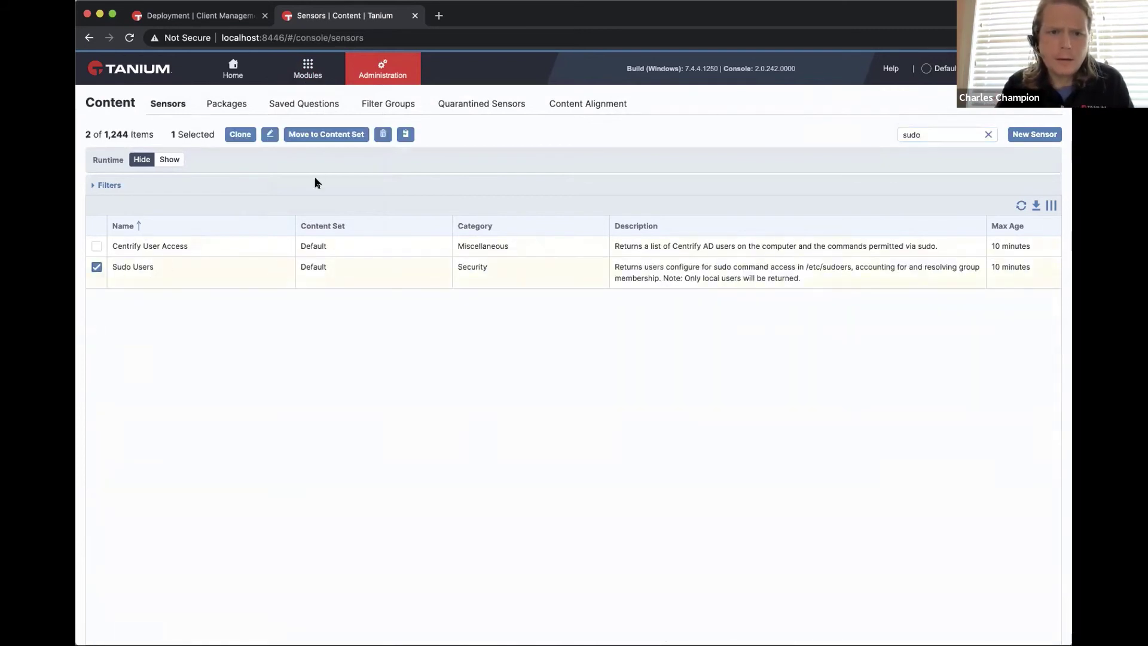
Open the Sudo Users sensor for editing and read through its Linux script.
{"action": "left_click", "coordinate": [270, 134]}
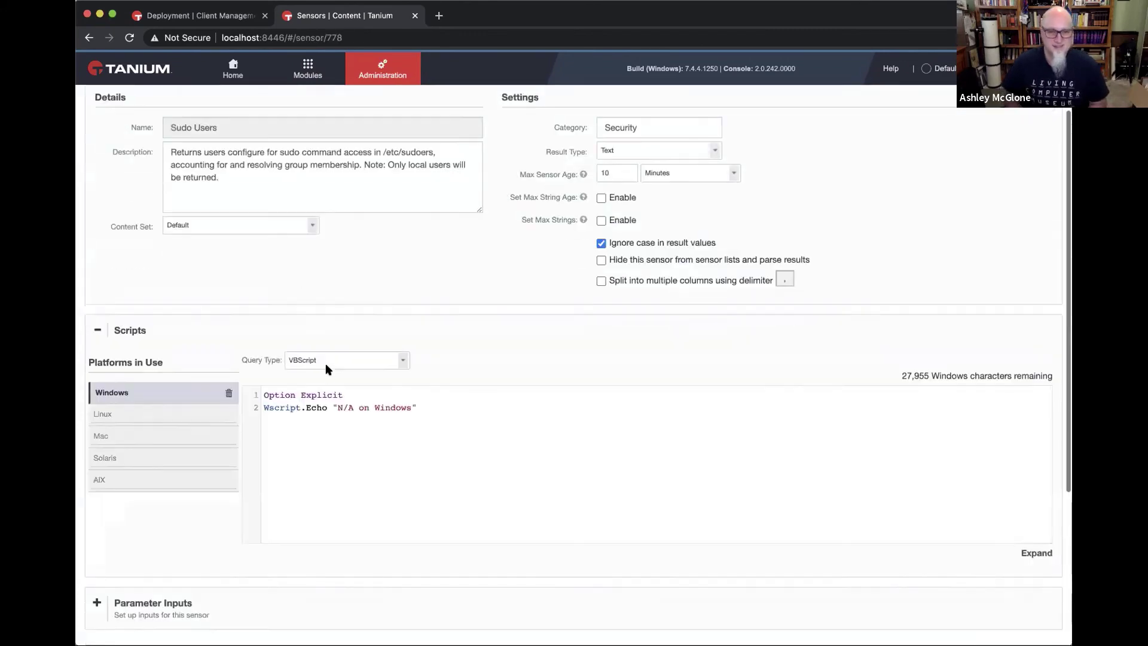
{"action": "scroll", "coordinate": [325, 369], "scroll_direction": "down", "scroll_amount": 4}
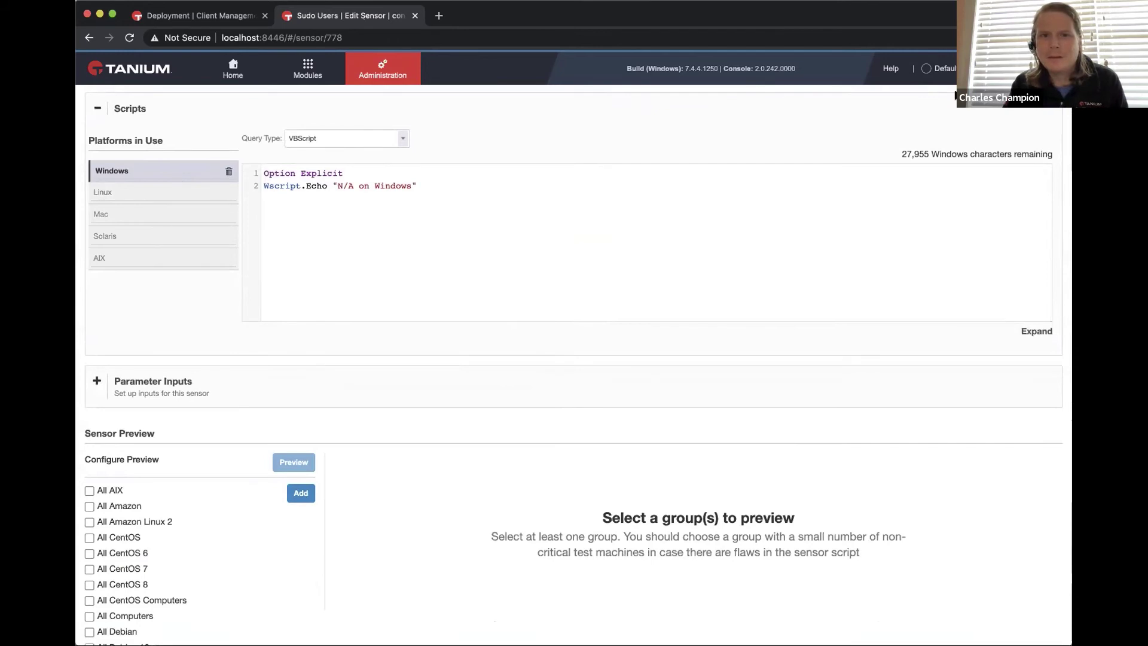
{"action": "left_click", "coordinate": [133, 195]}
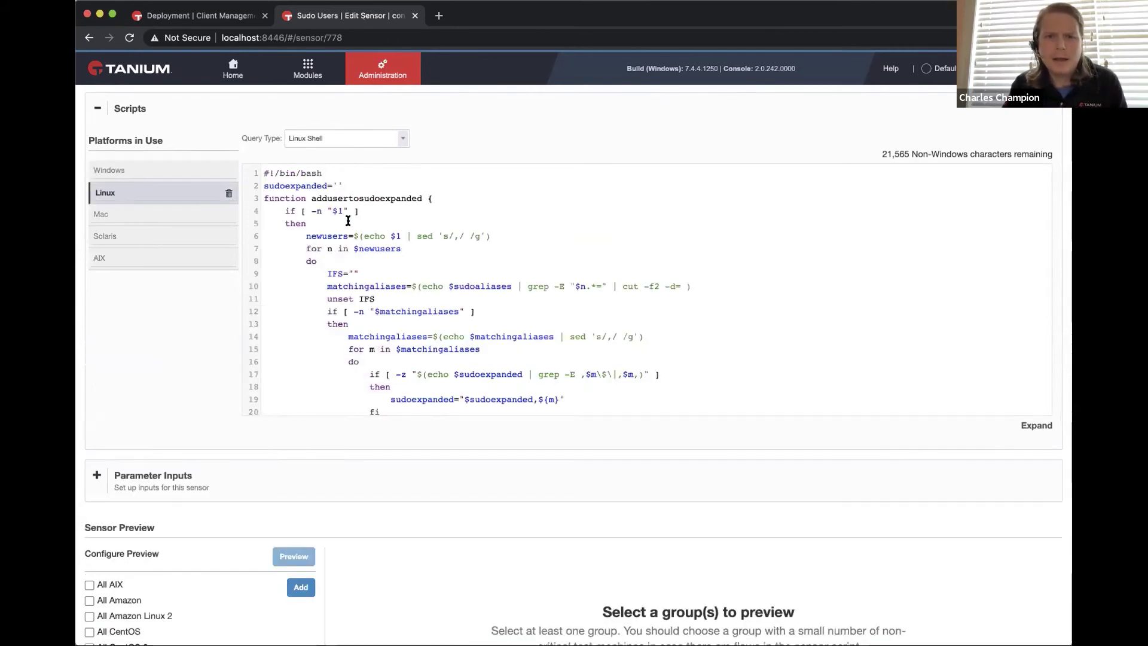
{"action": "scroll", "coordinate": [348, 220], "scroll_direction": "down", "scroll_amount": 7}
{"action": "scroll", "coordinate": [348, 220], "scroll_direction": "down", "scroll_amount": 15}
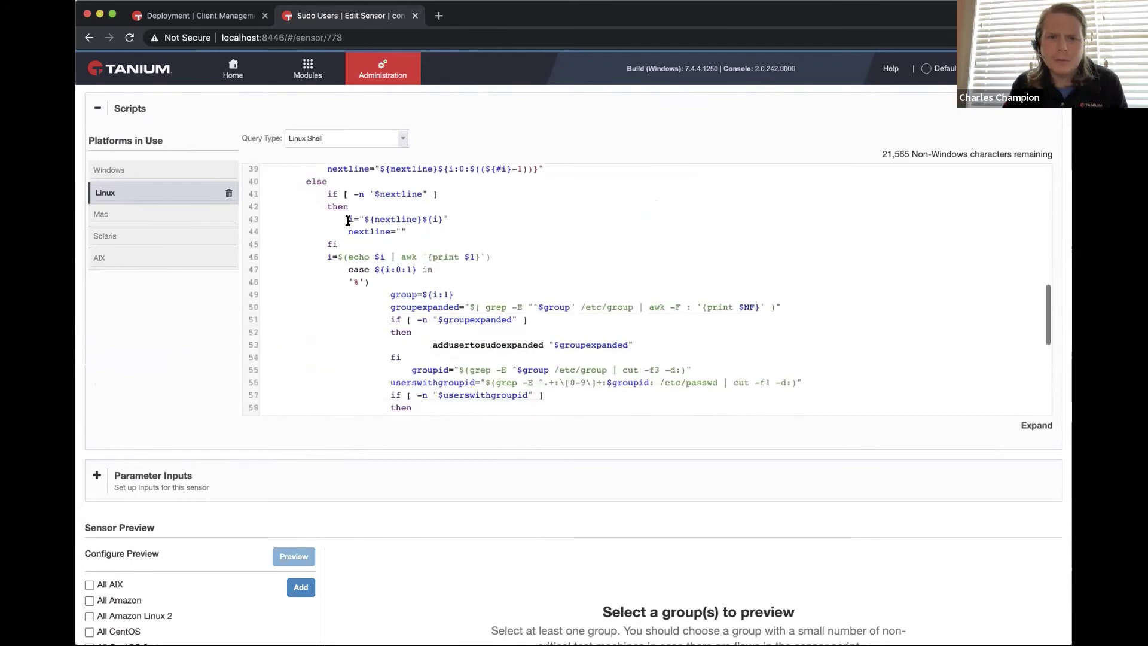
{"action": "scroll", "coordinate": [348, 220], "scroll_direction": "up", "scroll_amount": 20}
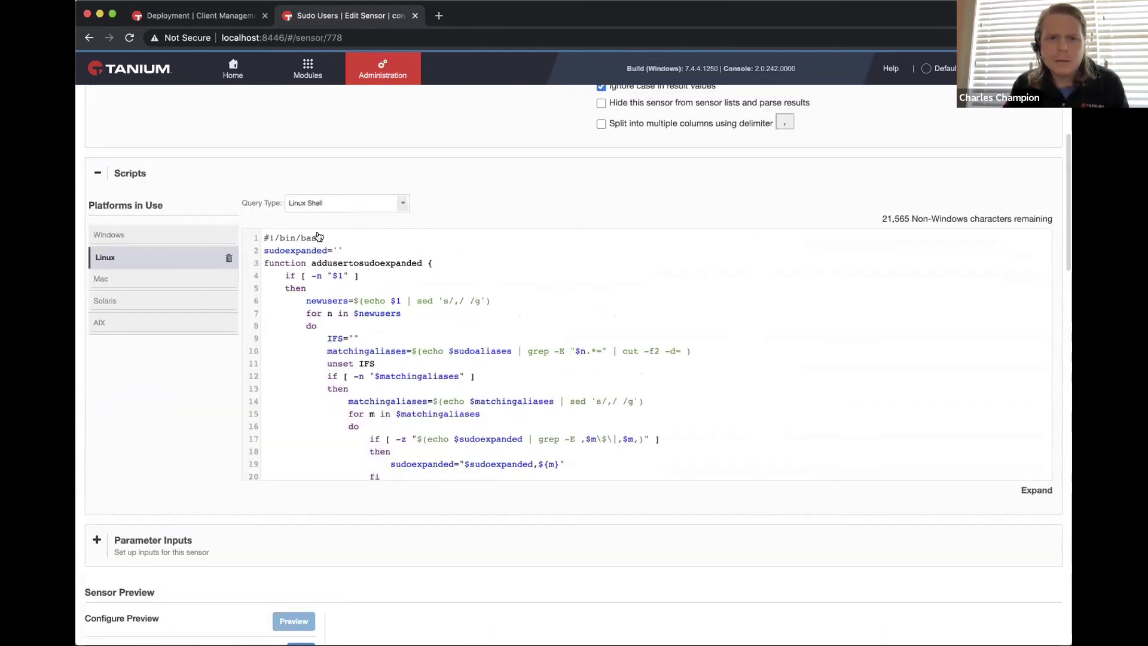
View the Mac and Solaris scripts, then return to the Linux Shell script reading /etc/sudoers.
{"action": "left_click", "coordinate": [112, 280]}
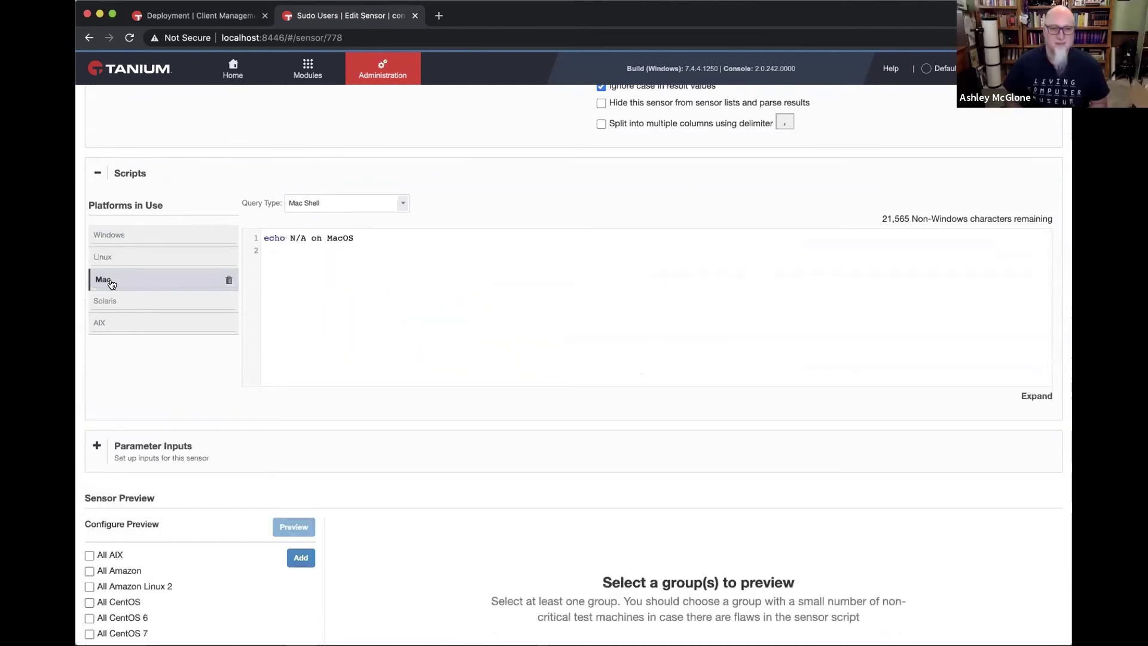
{"action": "left_click", "coordinate": [107, 300]}
{"action": "scroll", "coordinate": [404, 332], "scroll_direction": "down", "scroll_amount": 10}
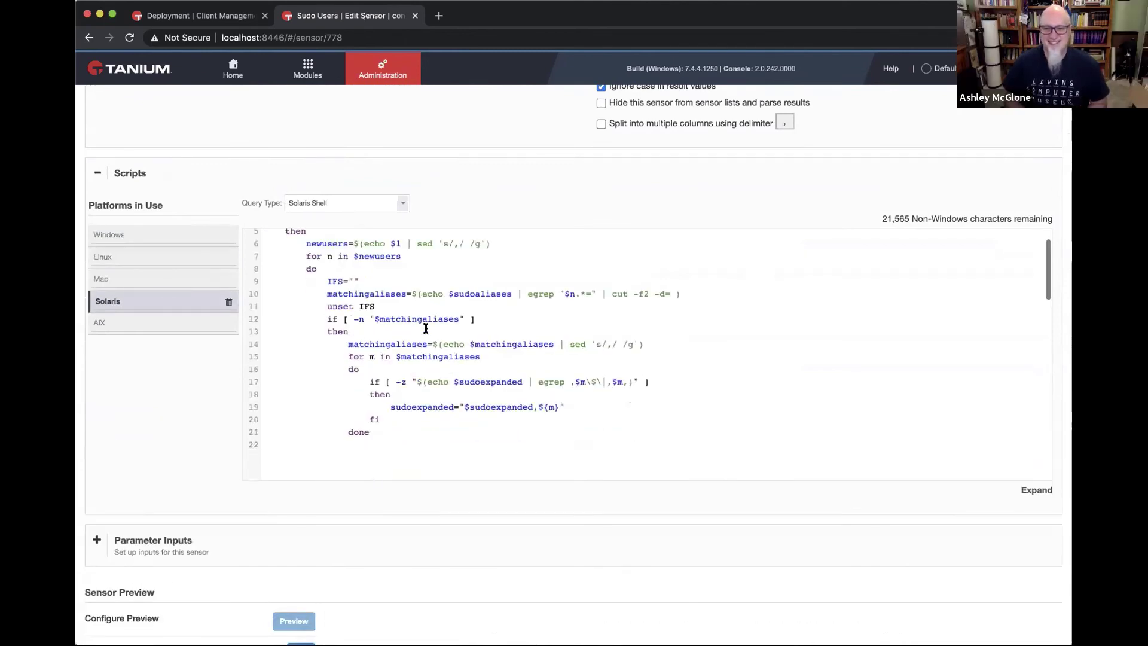
{"action": "scroll", "coordinate": [400, 413], "scroll_direction": "up", "scroll_amount": 5}
{"action": "scroll", "coordinate": [383, 550], "scroll_direction": "up", "scroll_amount": 10}
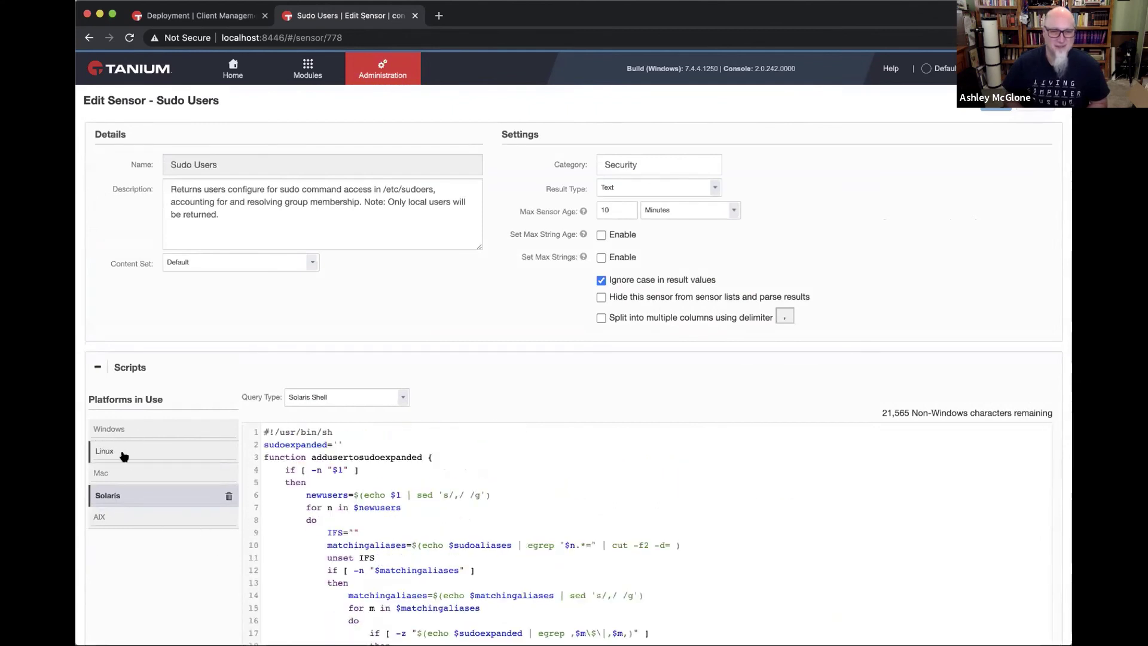
{"action": "left_click", "coordinate": [122, 458]}
{"action": "scroll", "coordinate": [419, 490], "scroll_direction": "down", "scroll_amount": 7}
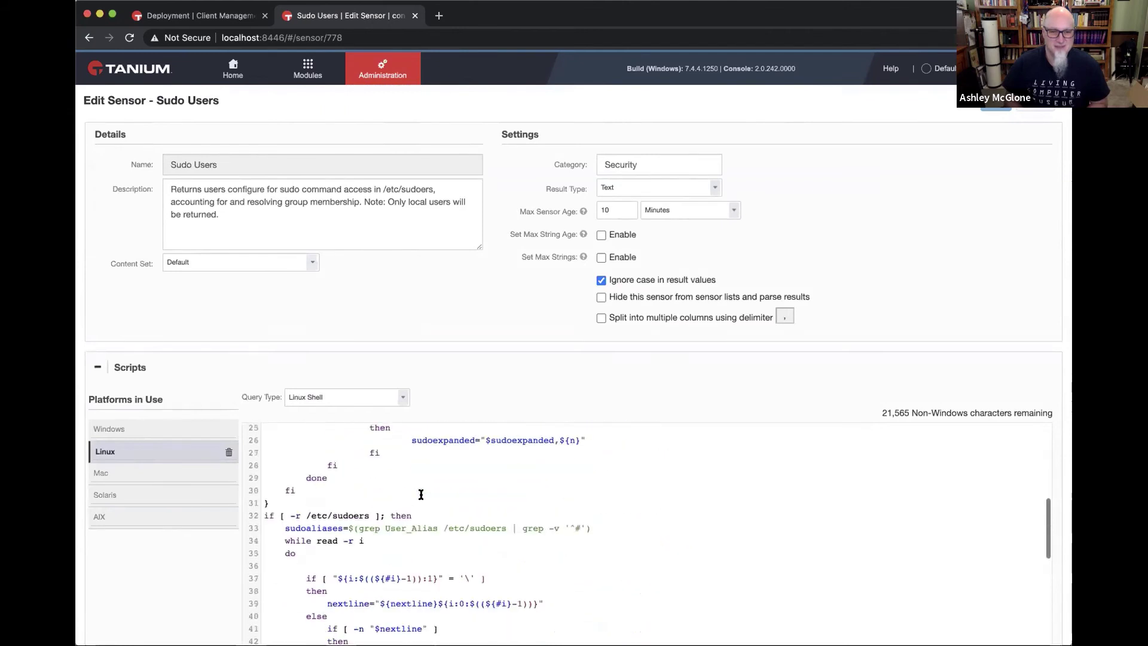
{"action": "scroll", "coordinate": [420, 494], "scroll_direction": "down", "scroll_amount": 5}
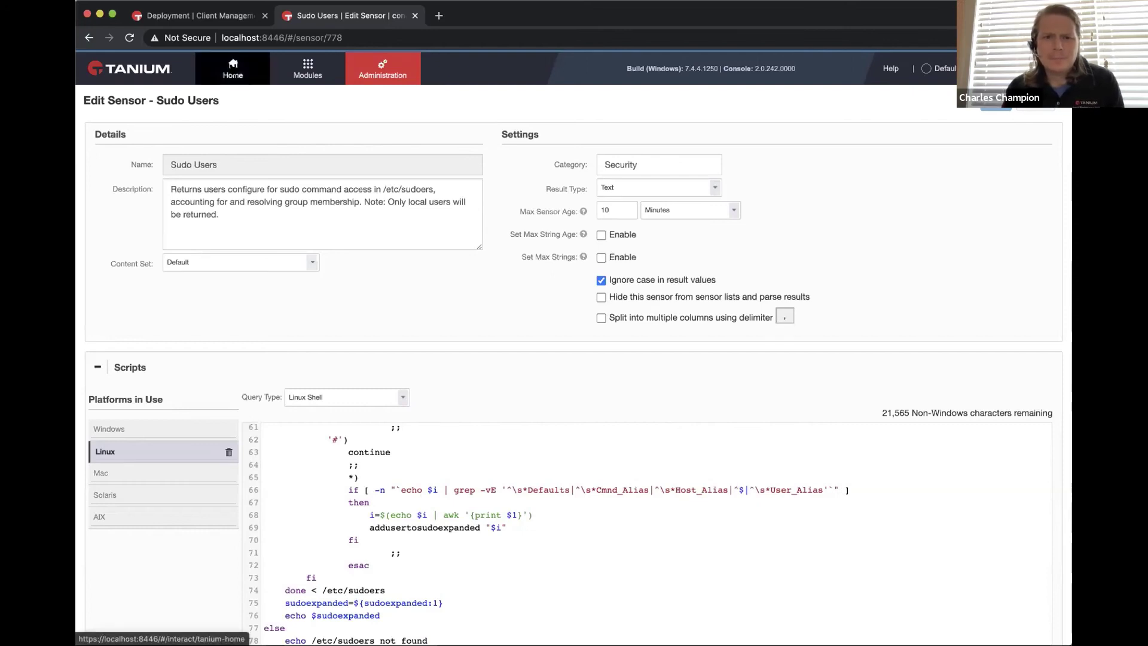
Go back to the console Home page showing 10 managed endpoints and favourite categories.
{"action": "left_click", "coordinate": [233, 68]}
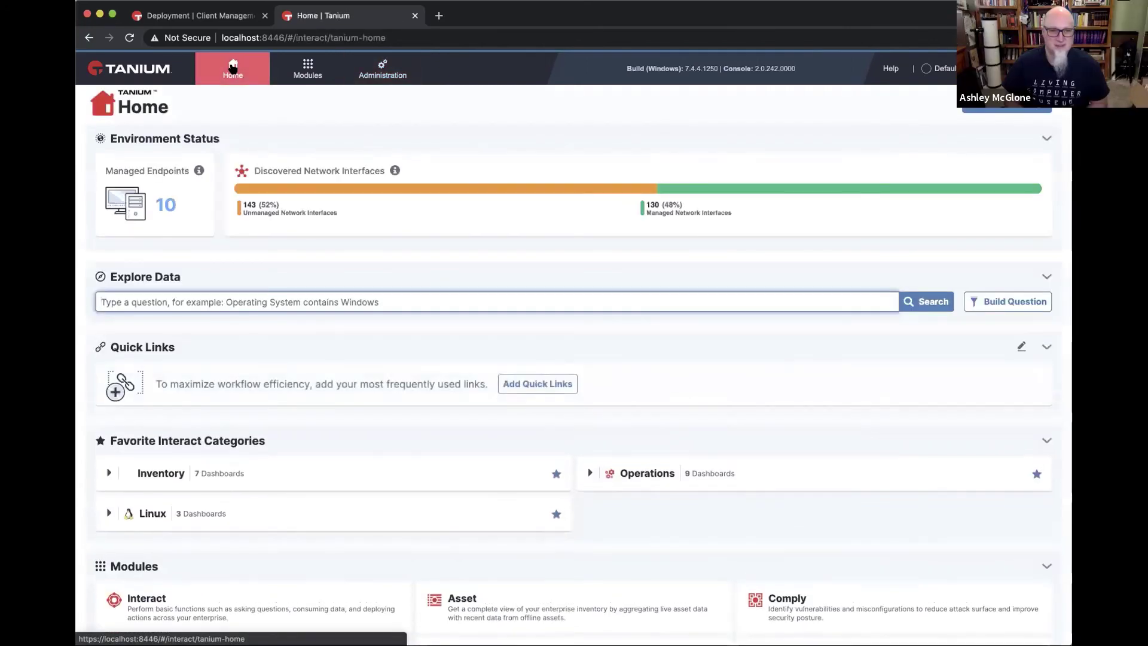